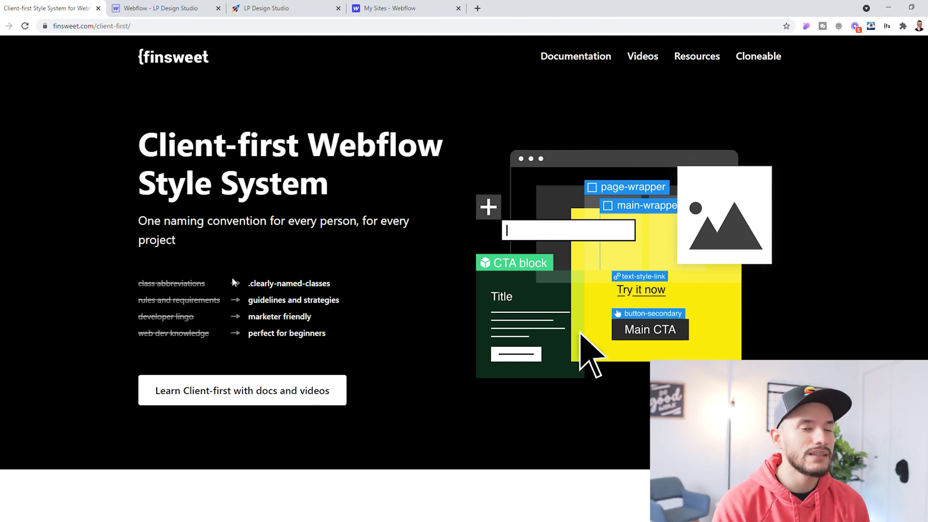
- Review the Client-first landing page from its introduction to the community testimonials, and check the documentation's Intro page
scroll(241, 279, down, 10)
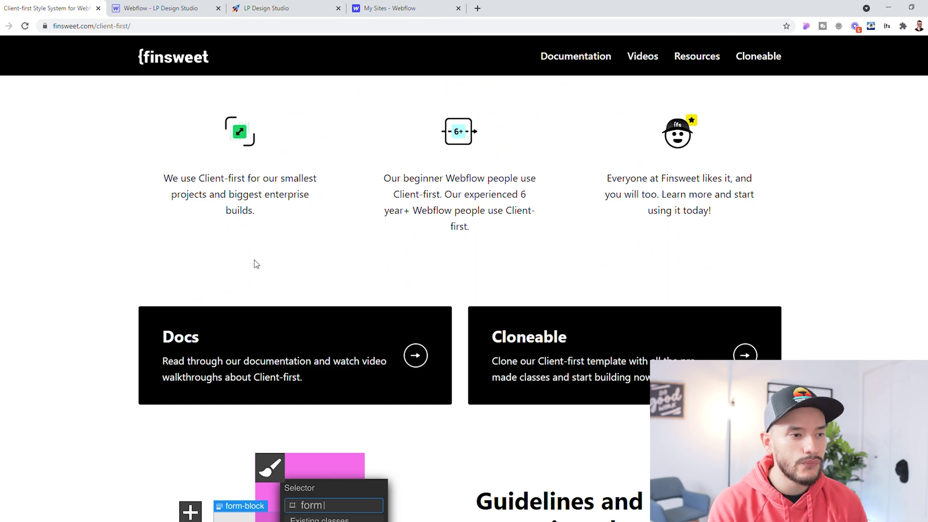
scroll(255, 265, down, 10)
scroll(425, 328, down, 20)
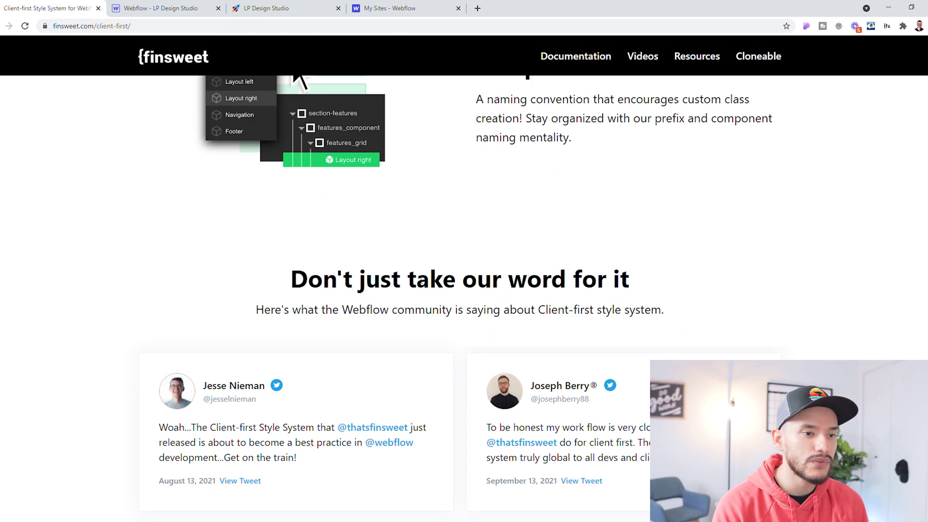
scroll(469, 251, up, 4)
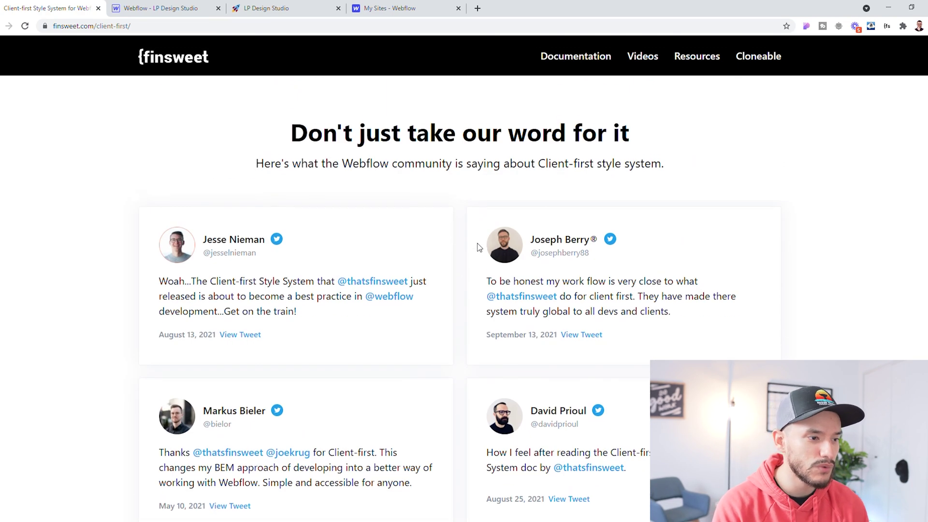
scroll(478, 245, up, 2)
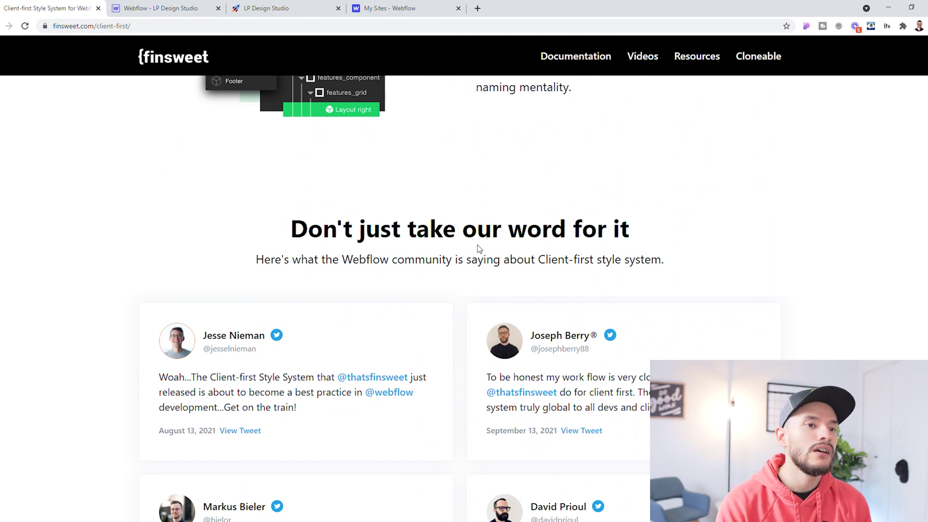
scroll(478, 247, up, 4)
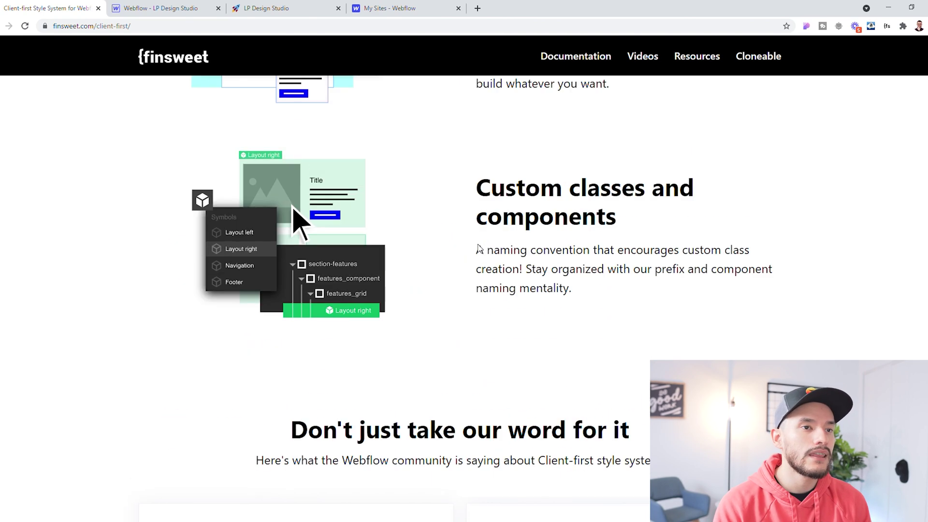
click(599, 63)
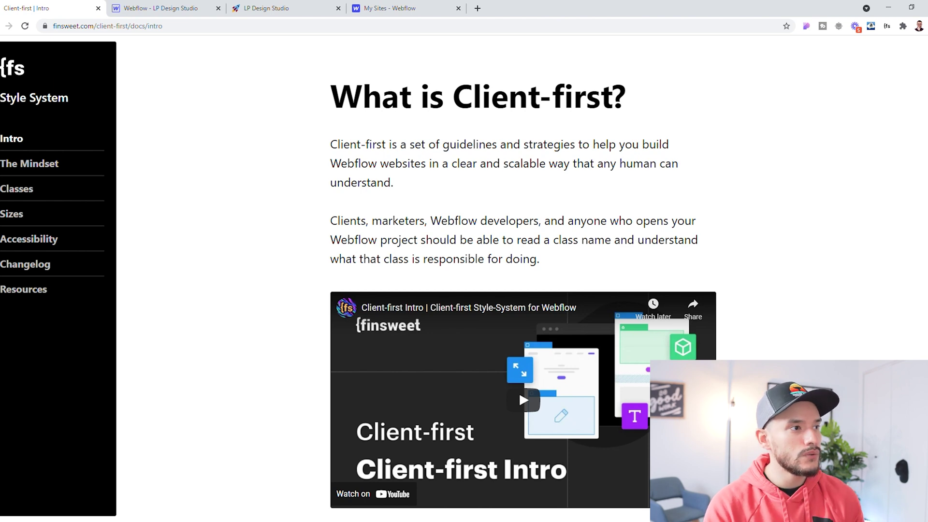
key(alt+Left)
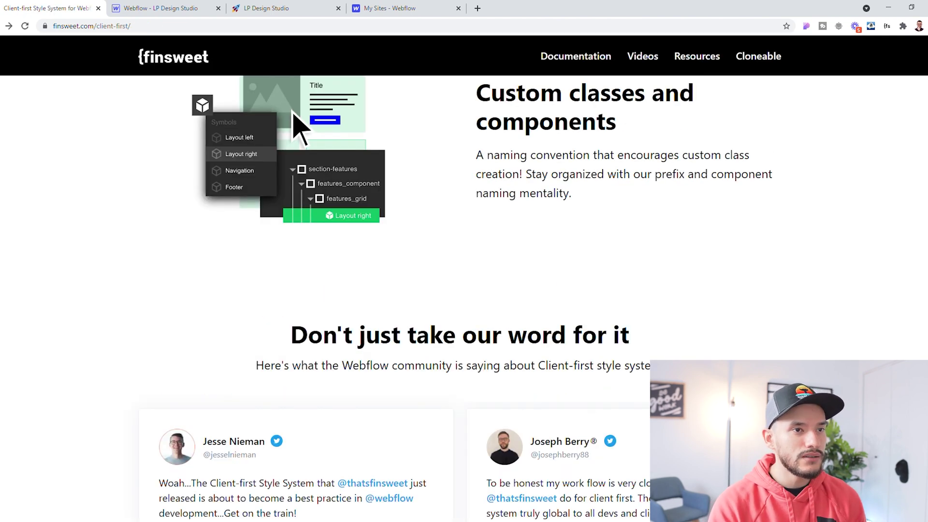
- Go to the Client-first Resources page and examine its wireframes, templates and live builds
key(alt+Left)
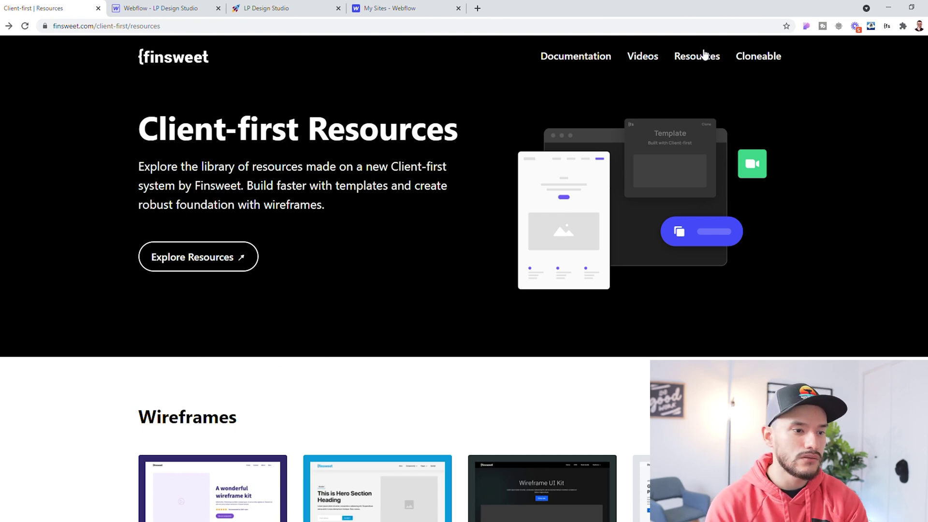
scroll(476, 140, down, 3)
scroll(477, 137, up, 3)
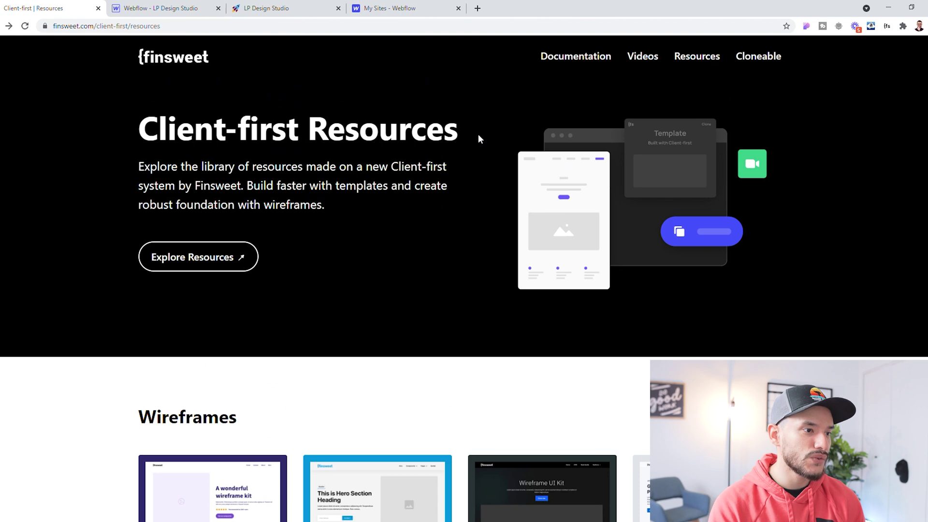
scroll(478, 138, down, 5)
scroll(83, 251, down, 1)
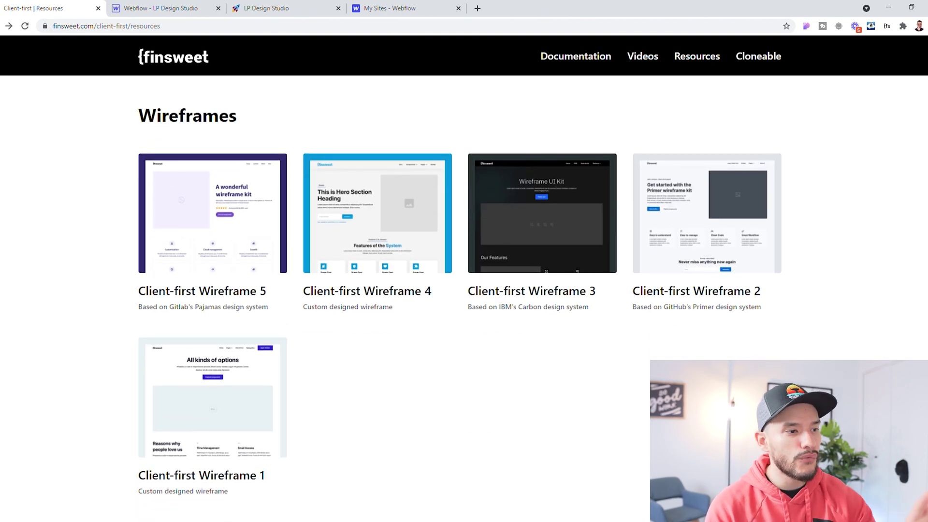
scroll(160, 240, down, 8)
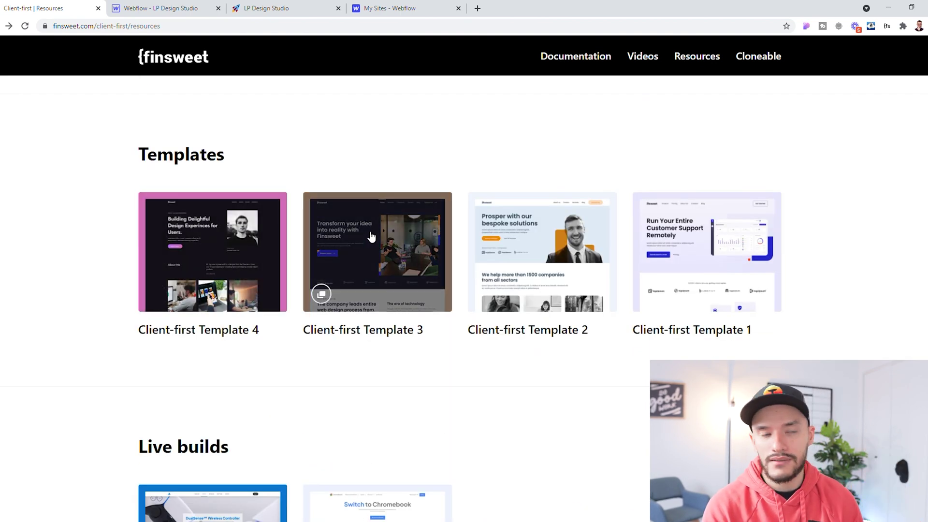
scroll(371, 236, down, 3)
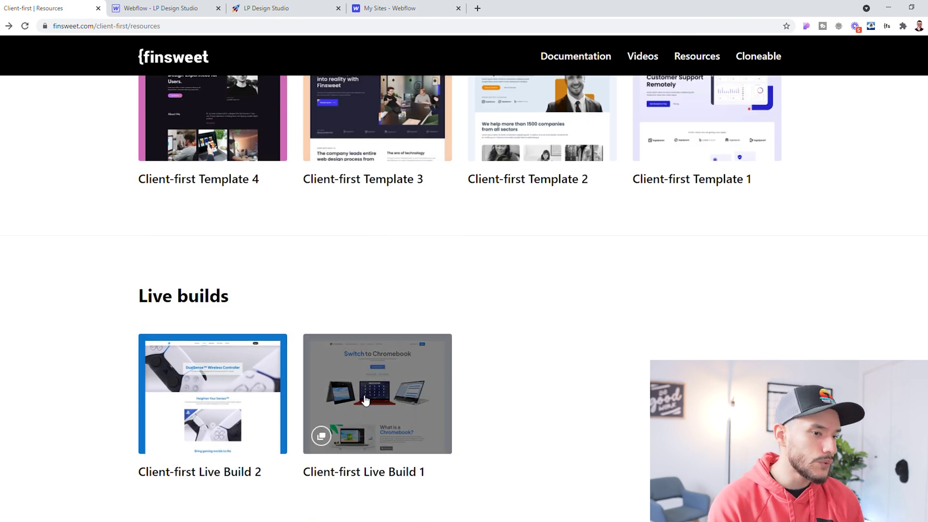
scroll(325, 325, up, 5)
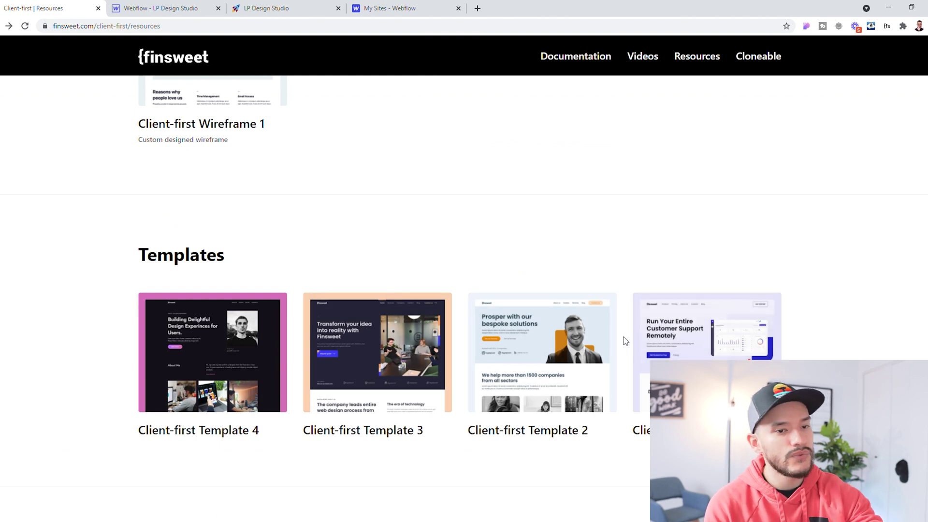
scroll(625, 340, up, 9)
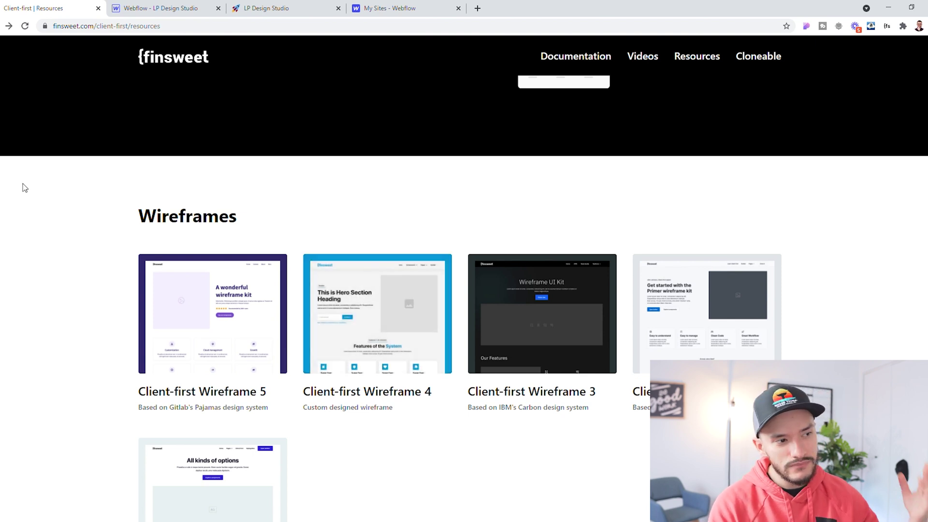
scroll(228, 240, down, 2)
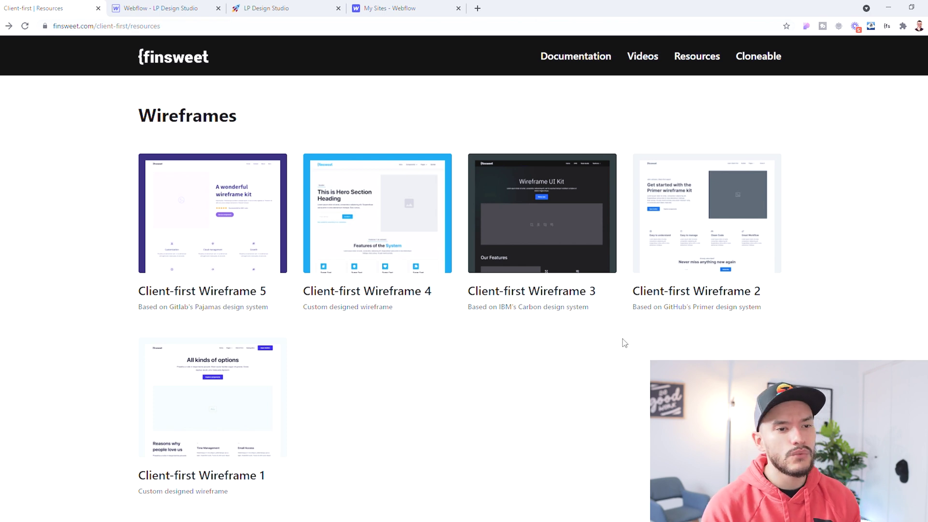
- Open Client-first Wireframe 5 from the resources and review its description, list of components and features
mouse_move(715, 192)
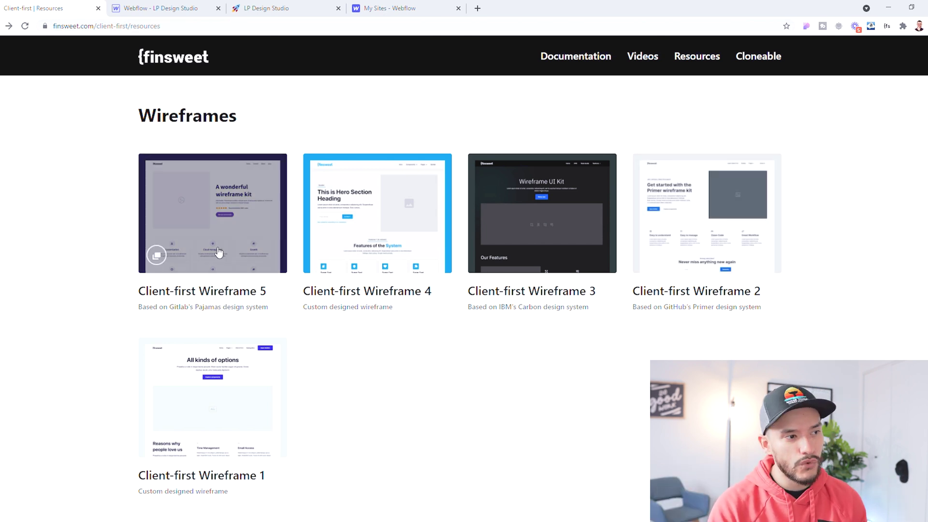
click(264, 243)
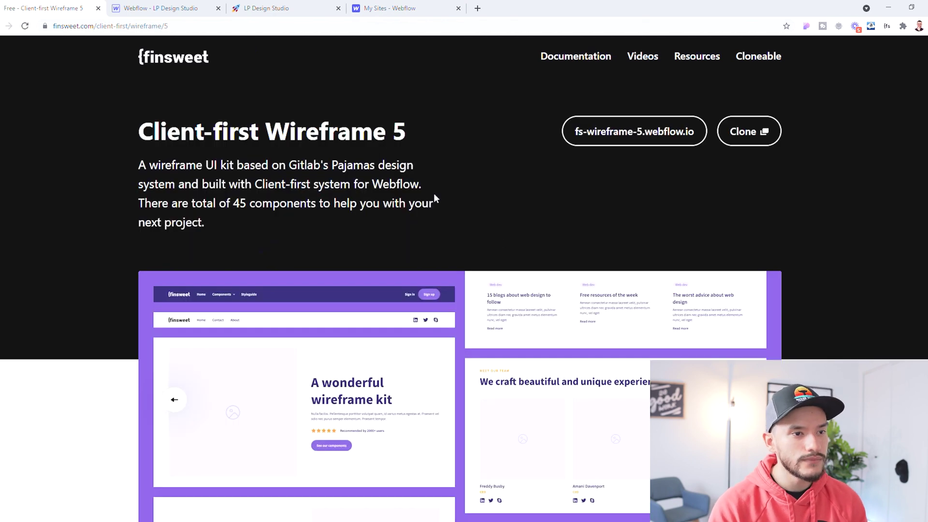
scroll(295, 170, down, 10)
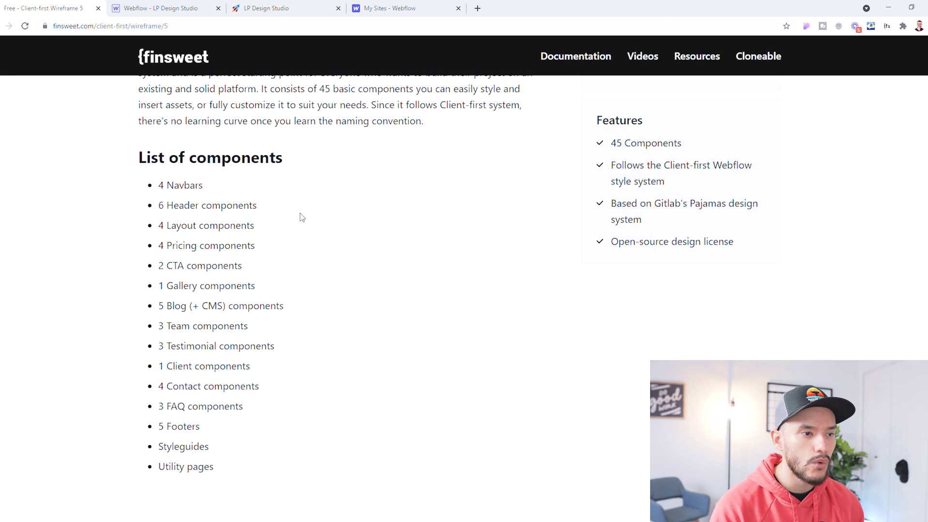
scroll(325, 189, down, 6)
scroll(521, 228, up, 11)
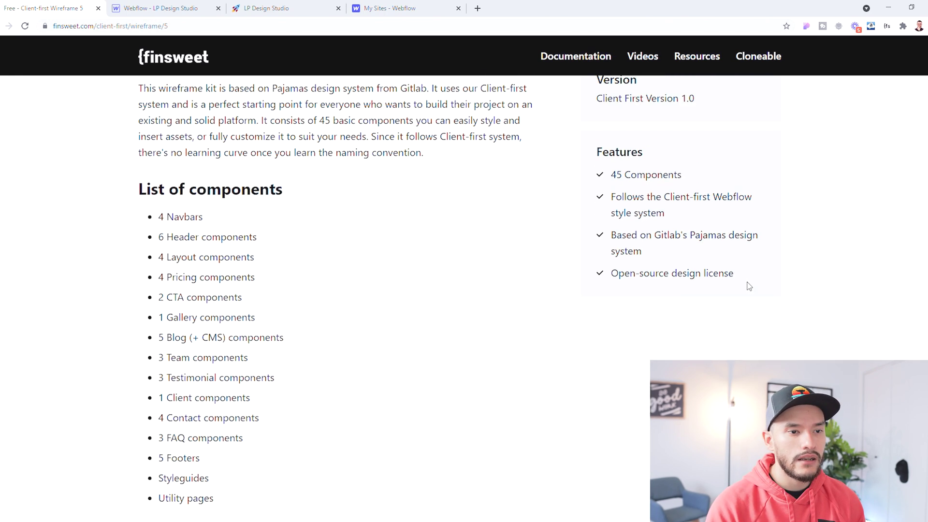
scroll(617, 333, up, 6)
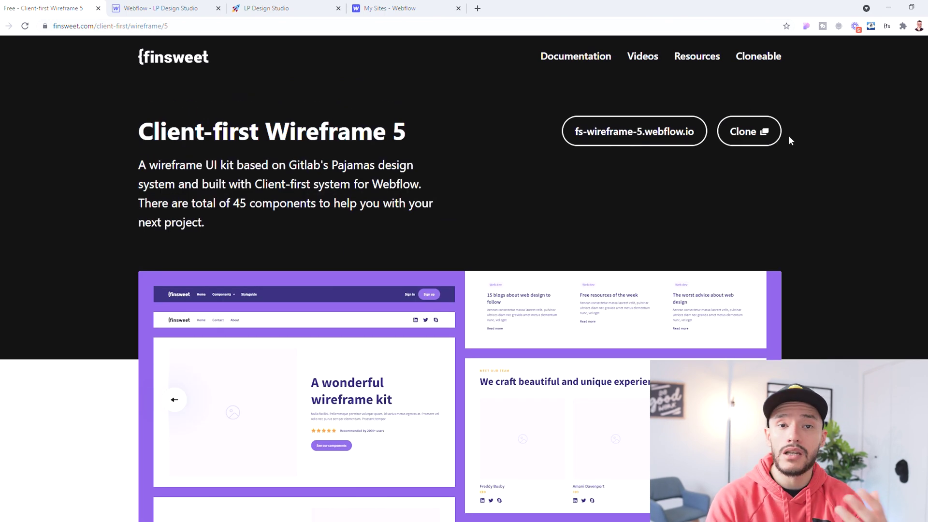
- Open the live site fs-wireframe-5.webflow.io and look through its Components 1 page
click(642, 131)
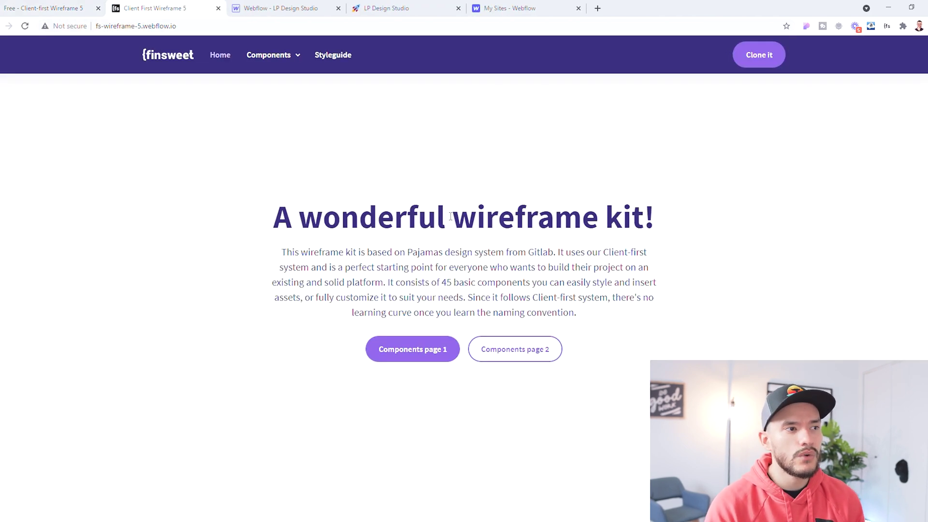
mouse_move(287, 67)
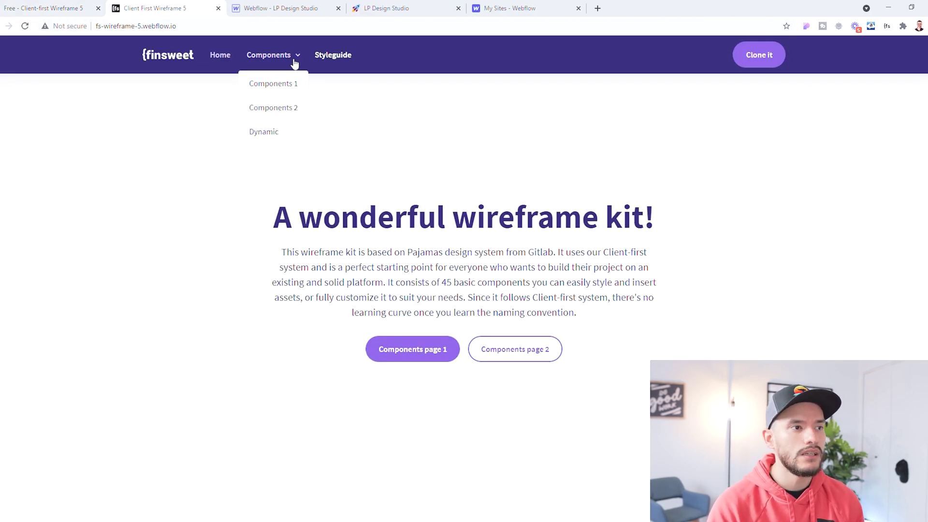
click(298, 94)
scroll(270, 113, down, 1)
scroll(269, 113, down, 15)
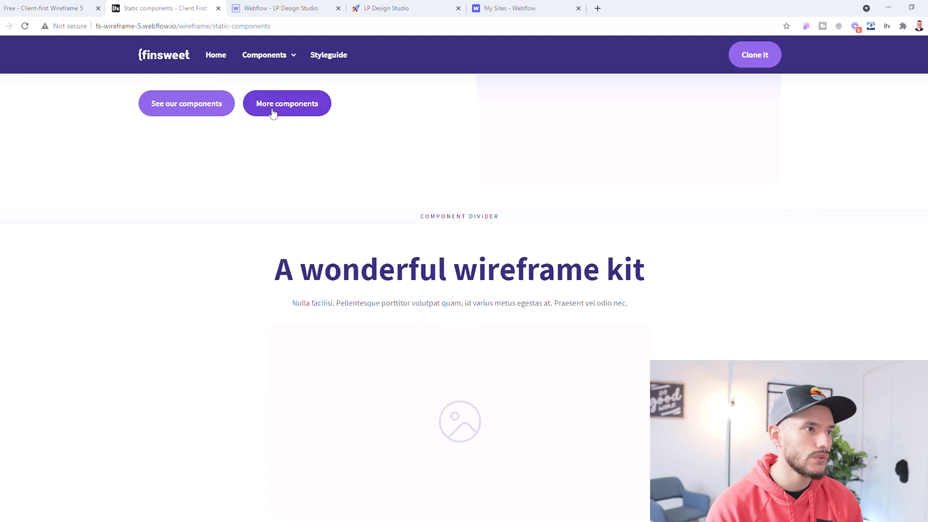
- Return to the Wireframe 5 page and compare it with the LP Design Studio project in the Webflow Designer
click(4, 4)
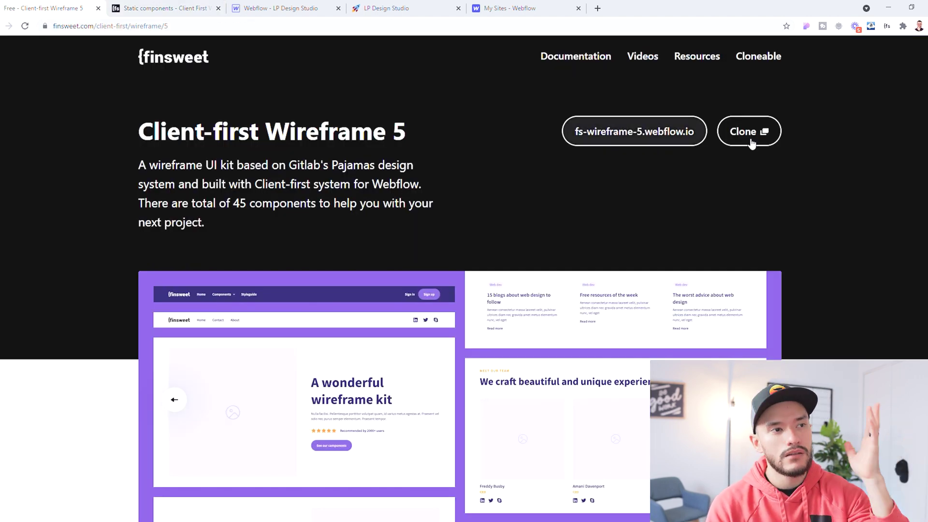
key(ctrl+3)
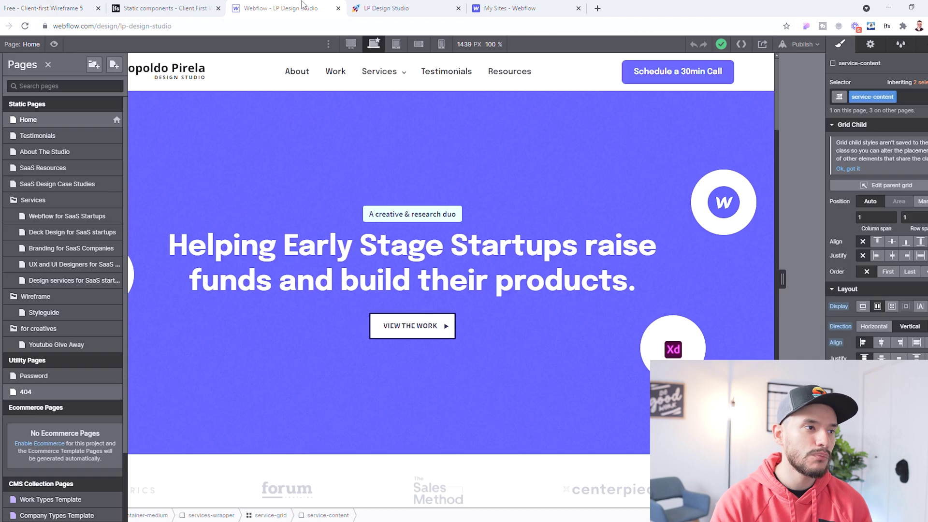
key(ctrl+1)
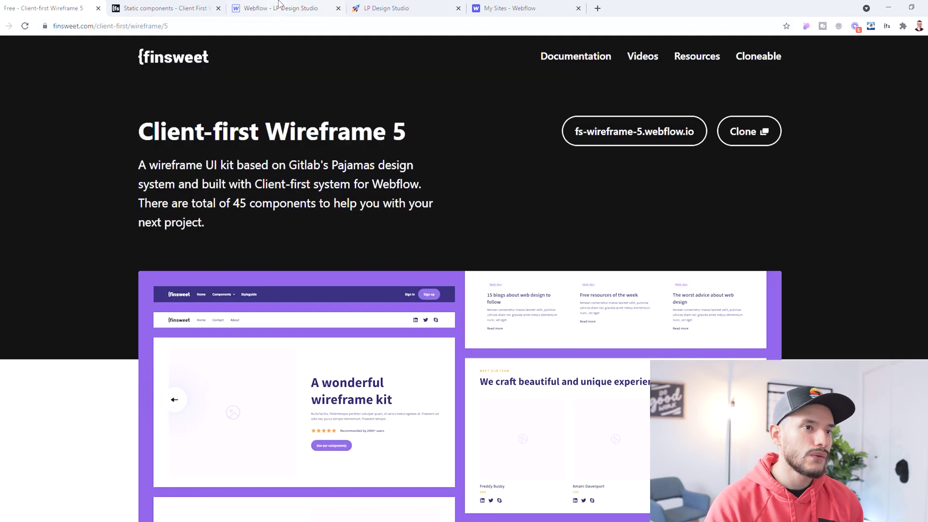
key(ctrl+3)
- Switch to the Webflow dashboard and open the JS Script Library + Temps project folder
click(541, 13)
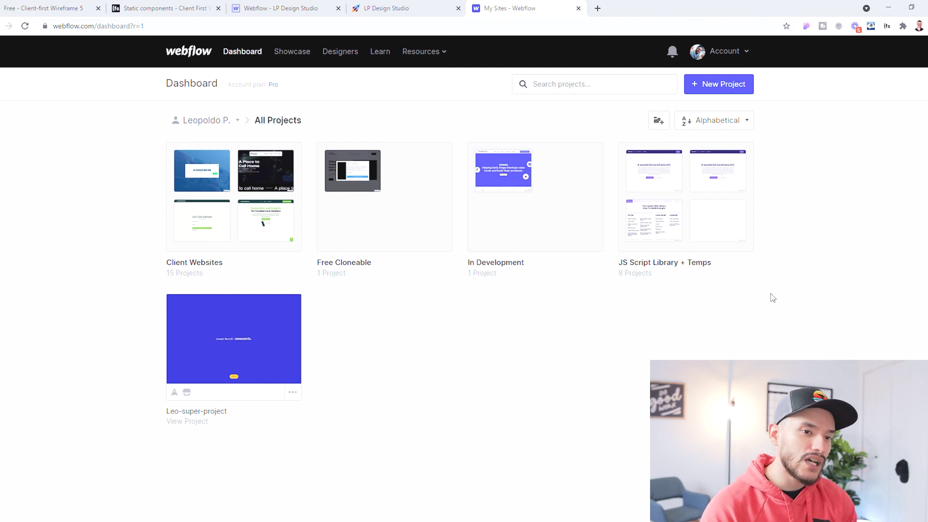
click(688, 206)
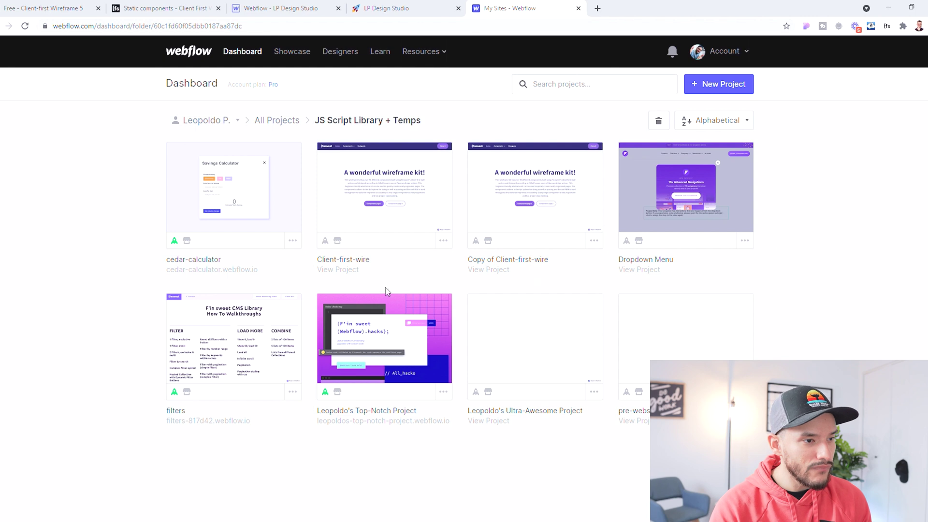
mouse_move(257, 325)
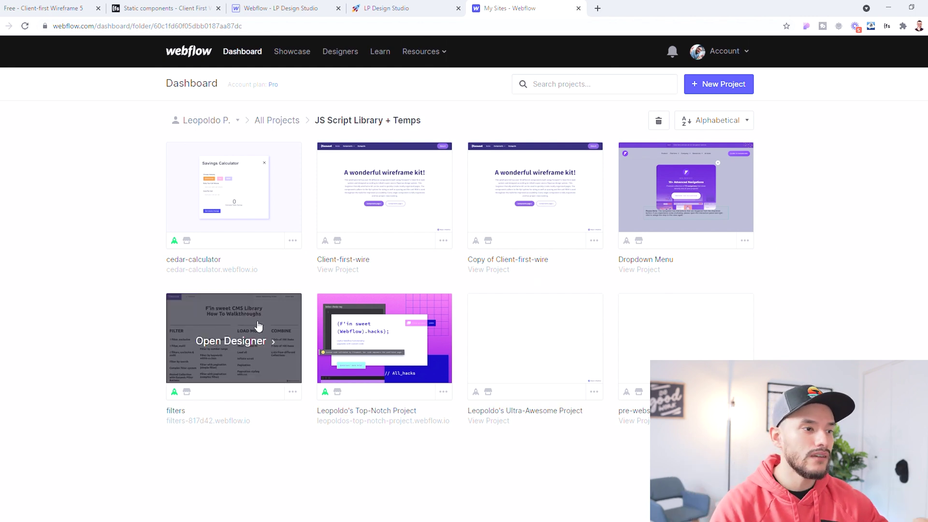
mouse_move(259, 223)
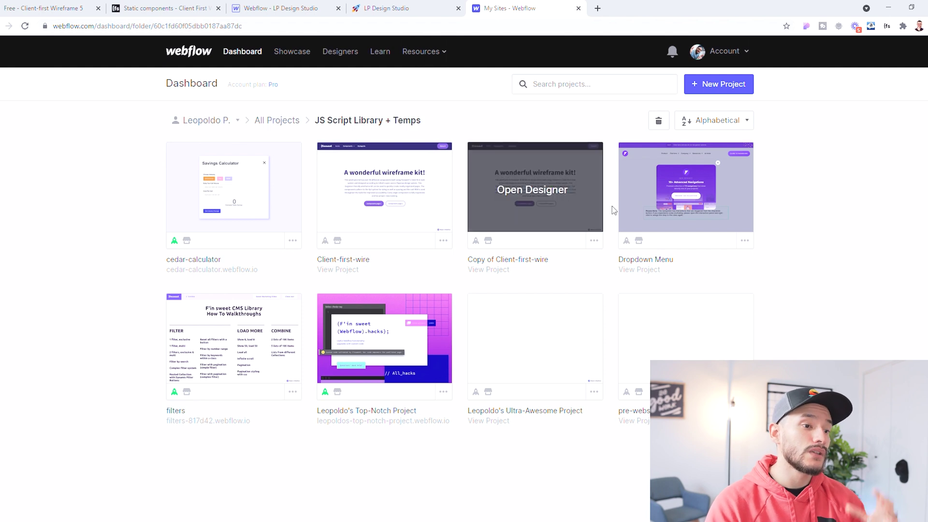
mouse_move(433, 216)
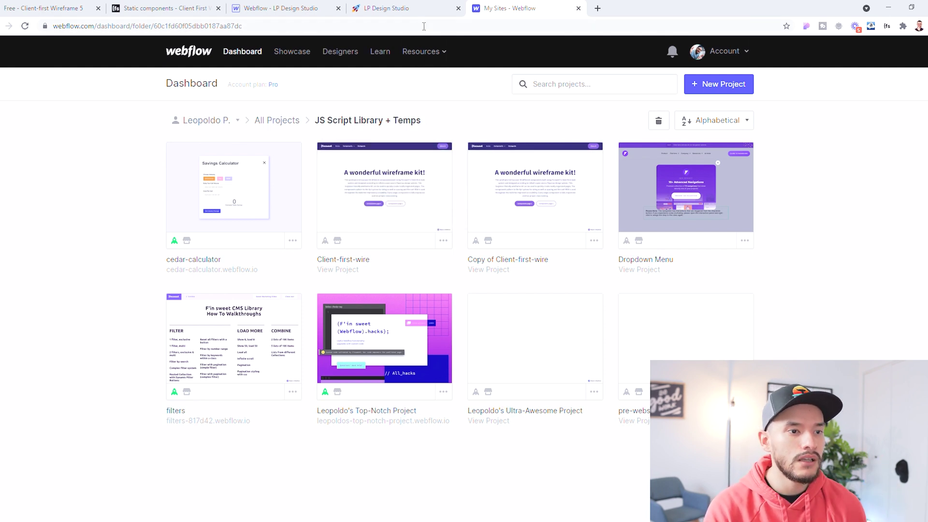
mouse_move(539, 206)
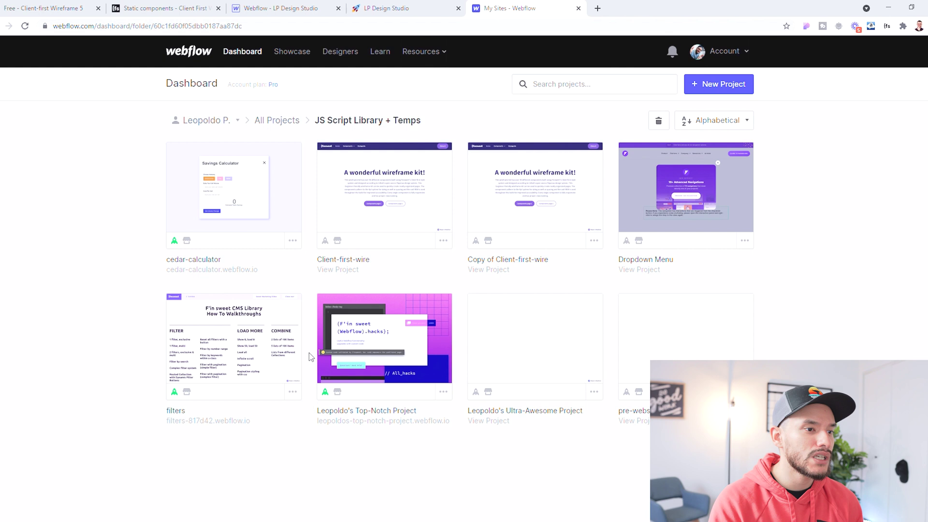
- Look at the available project options for Client-first-wire, including Duplicate, and close them without choosing any
click(196, 120)
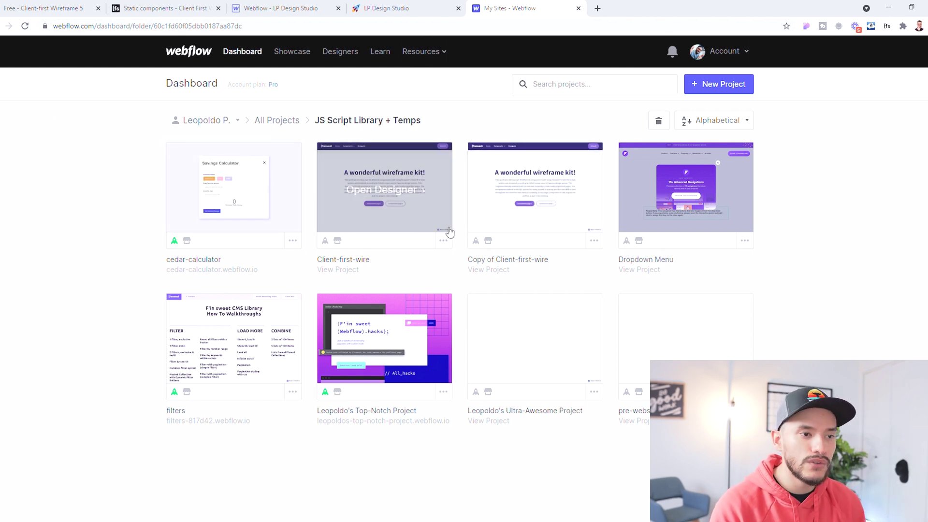
click(443, 241)
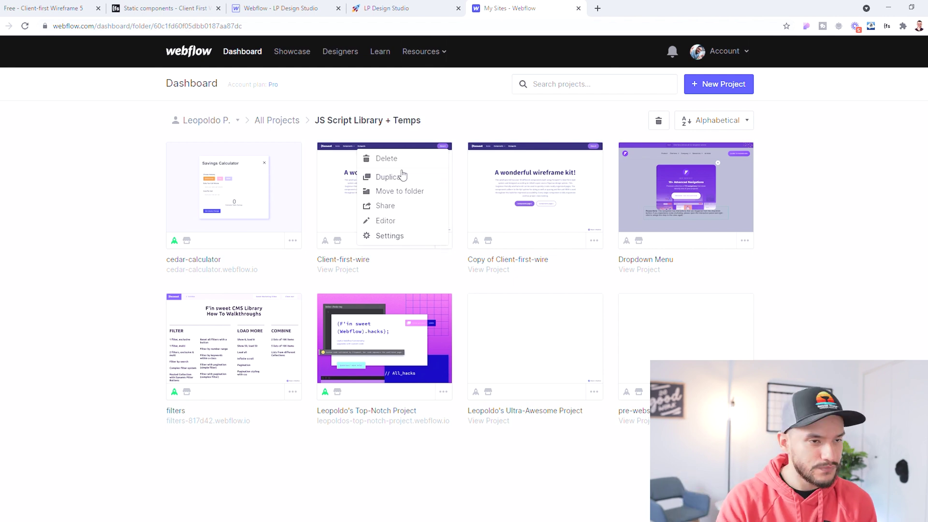
click(562, 274)
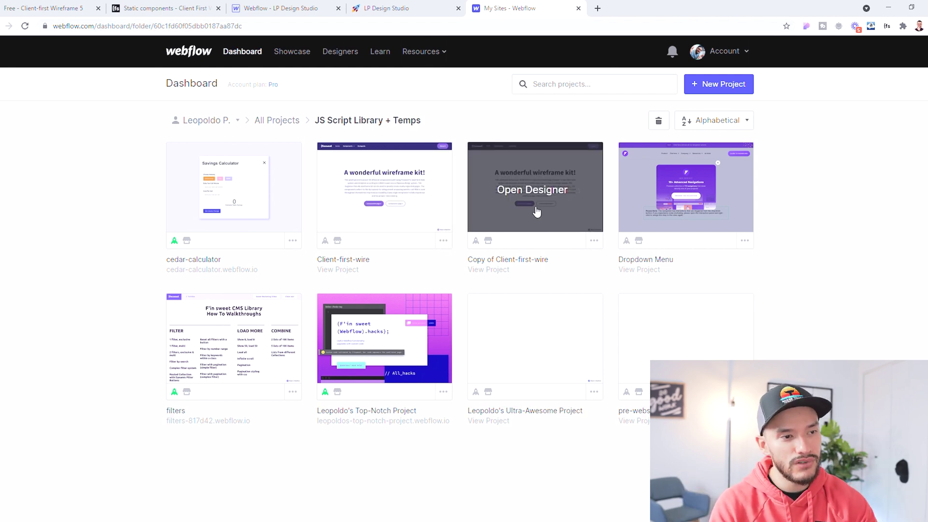
- Open the Copy of Client-first-wire project in the Designer and compare it with the live wireframe's static components page
click(537, 211)
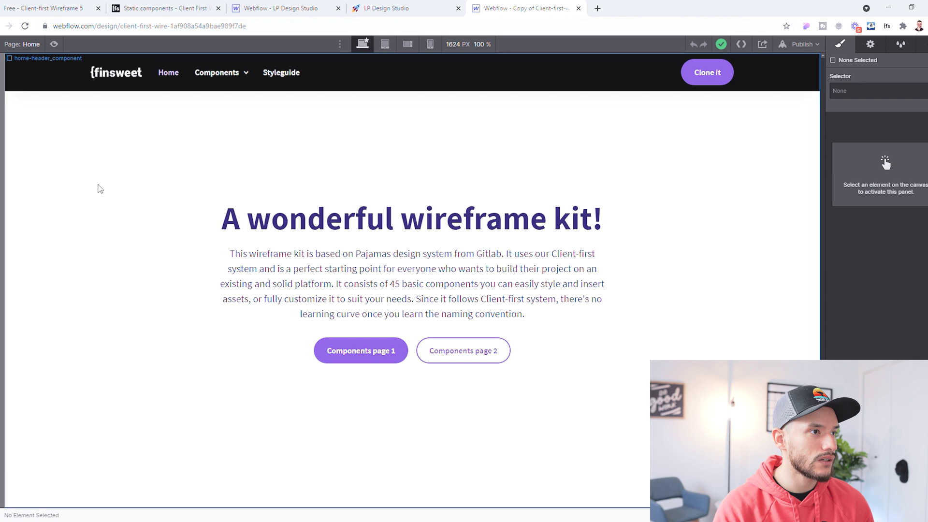
click(164, 9)
scroll(201, 133, up, 5)
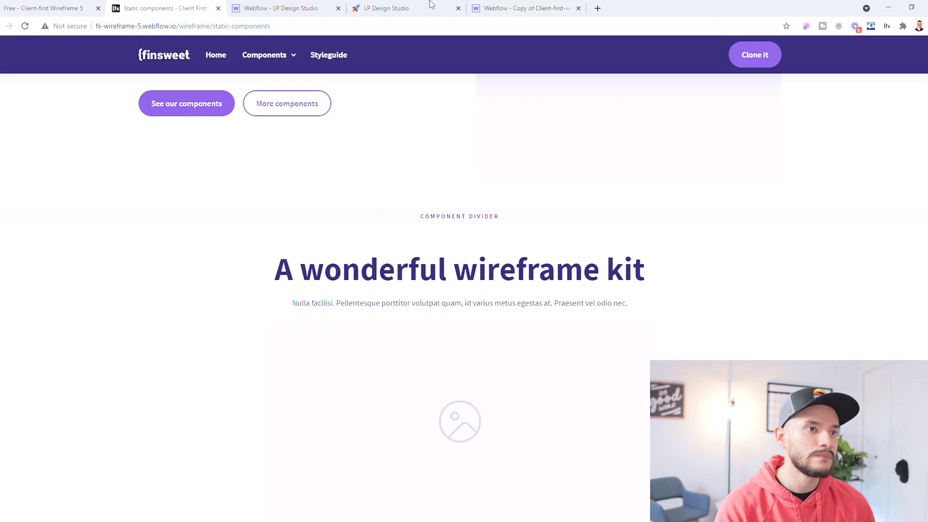
click(506, 5)
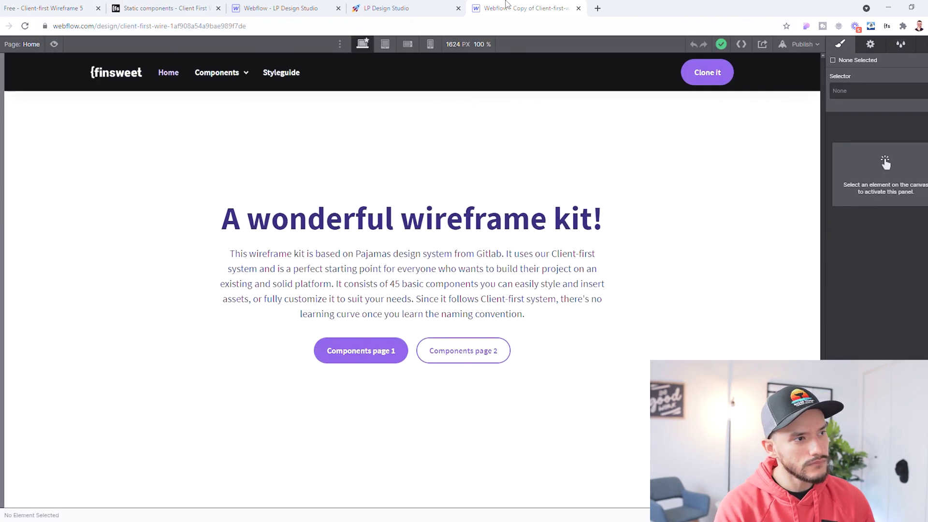
- Open the project's Components 1 page and look through its navbar and header components
click(1, 125)
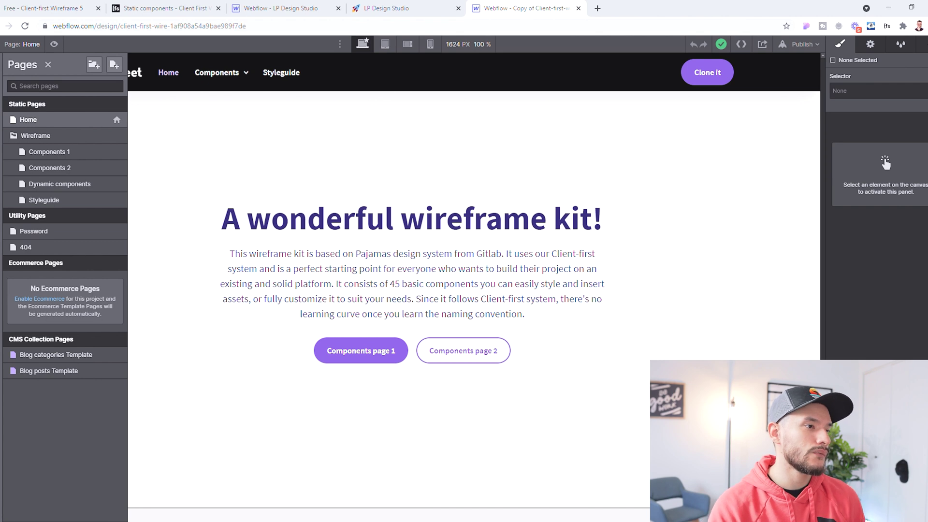
click(62, 151)
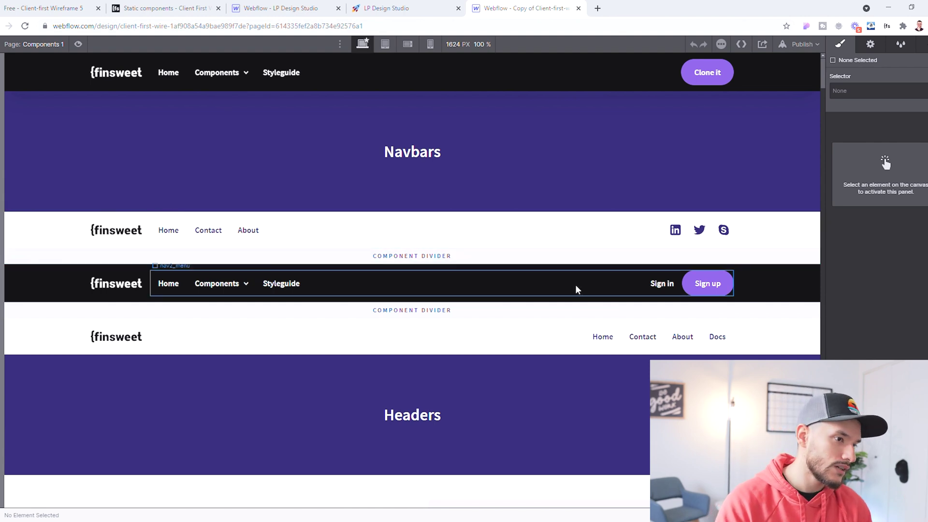
scroll(352, 257, down, 10)
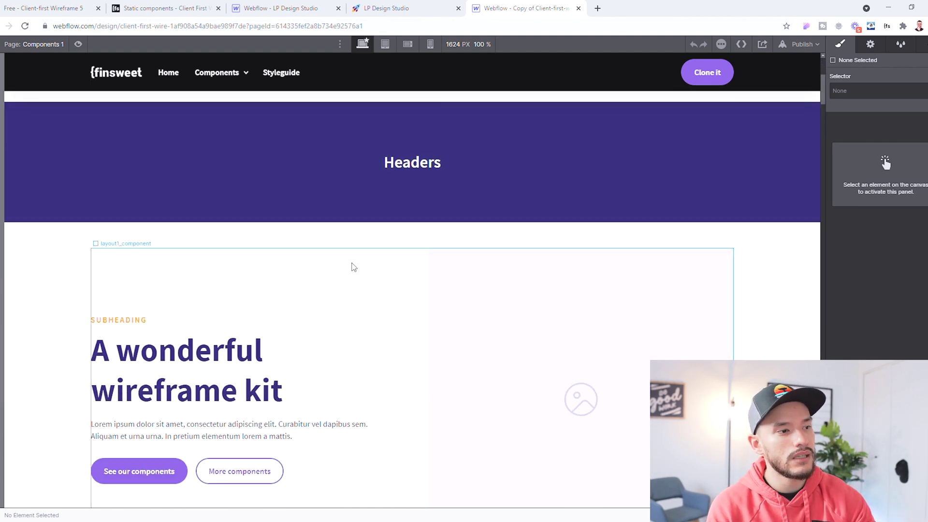
scroll(558, 279, down, 15)
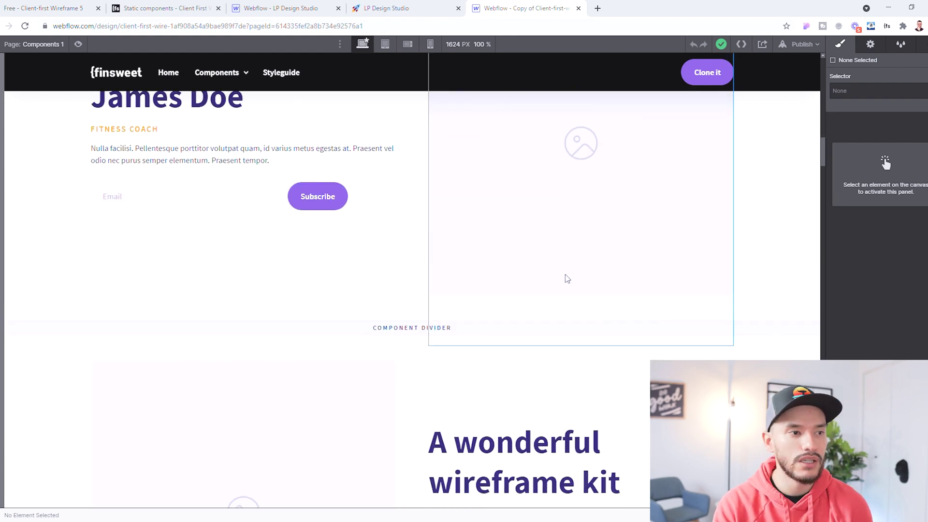
scroll(560, 278, up, 20)
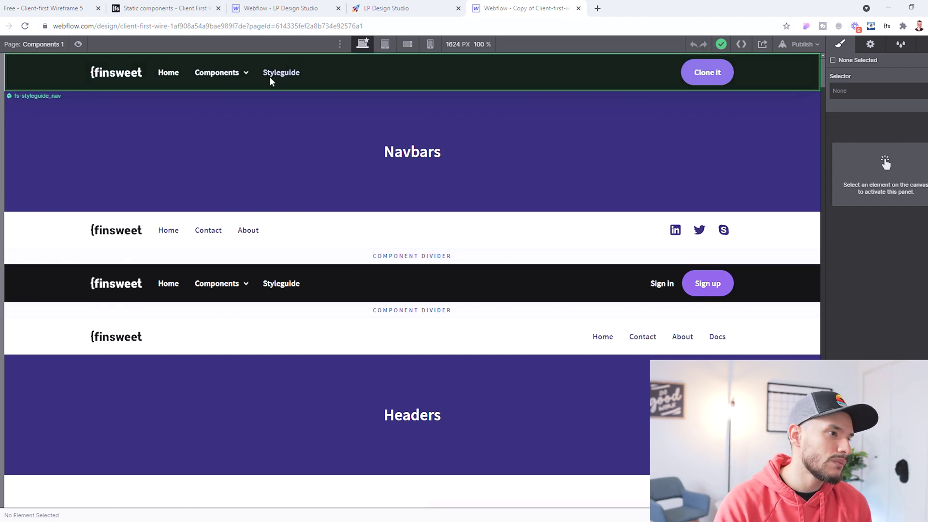
- Open the Components 2 page and look through its blog, team, testimonial and contact form components
key(p)
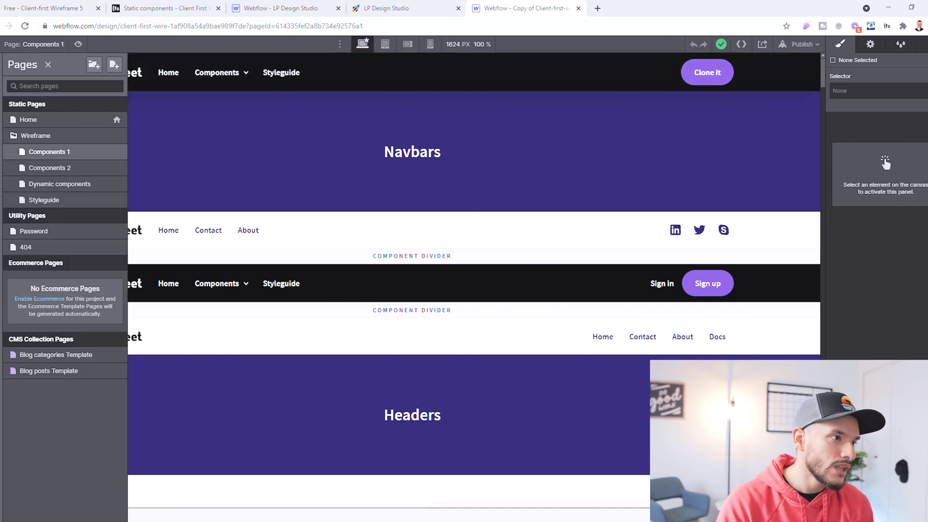
click(77, 165)
scroll(312, 223, down, 15)
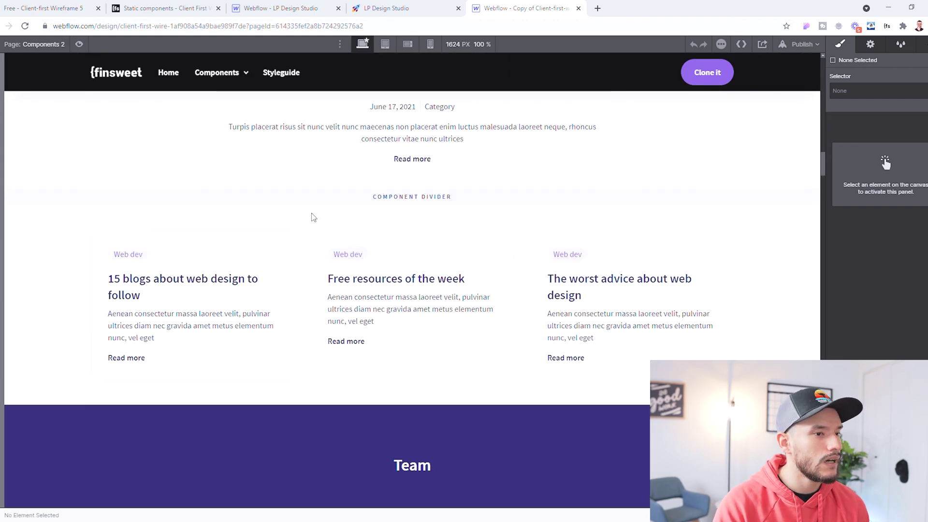
scroll(313, 218, down, 15)
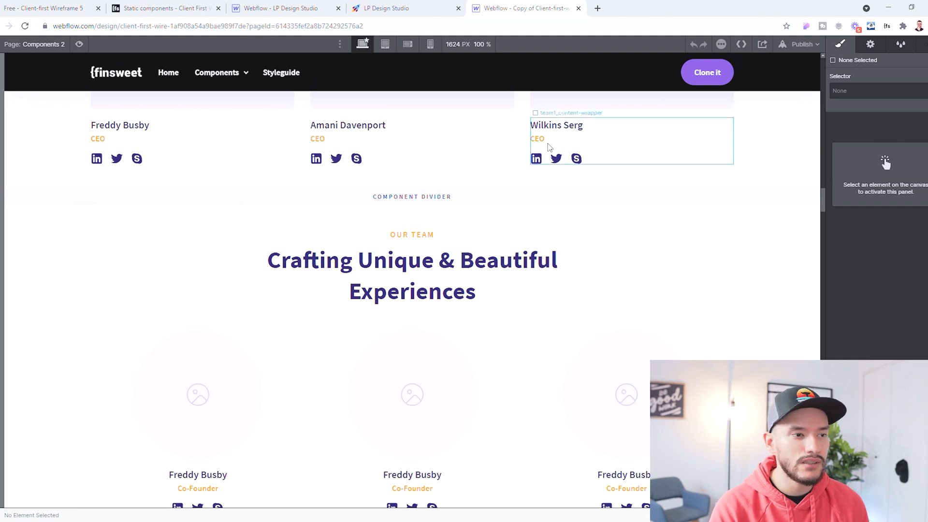
scroll(561, 202, down, 15)
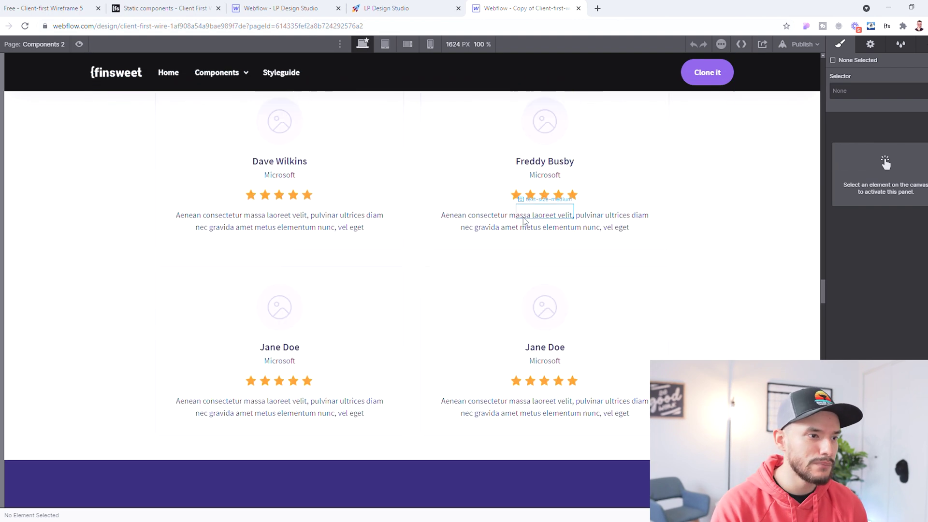
scroll(523, 218, down, 15)
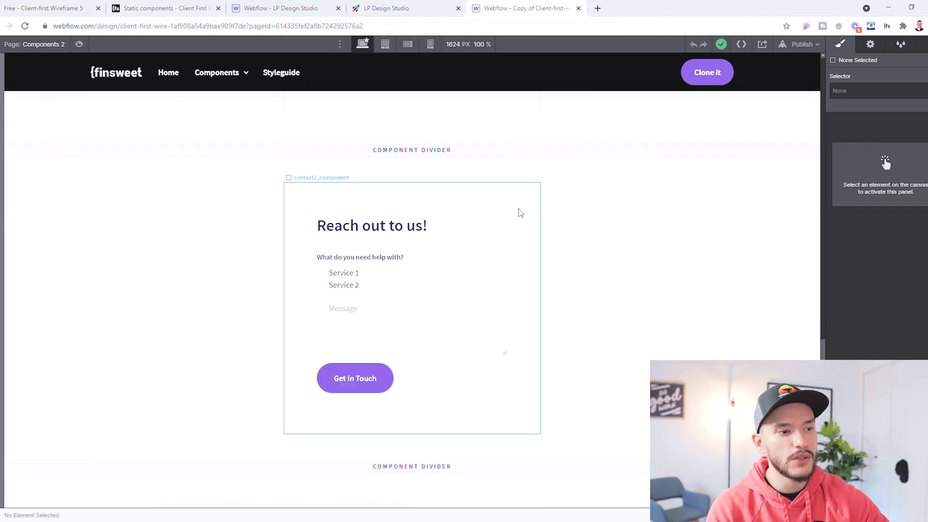
scroll(518, 210, down, 1)
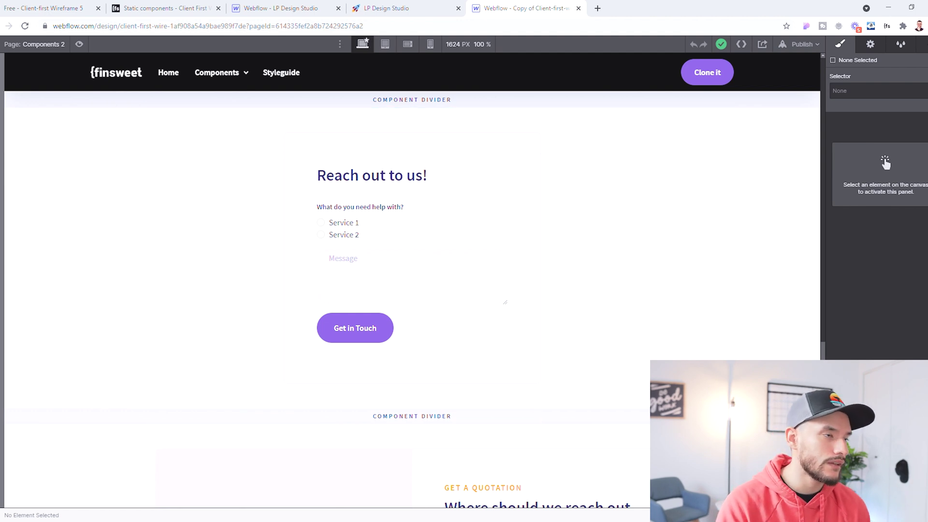
- Open the Dynamic components page and look through its dynamic blog layouts
key(p)
click(76, 180)
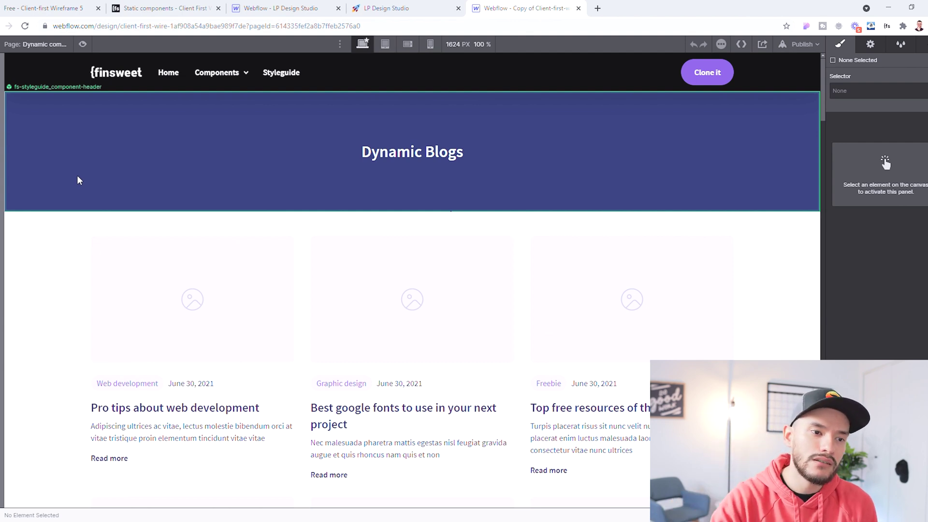
scroll(307, 182, down, 20)
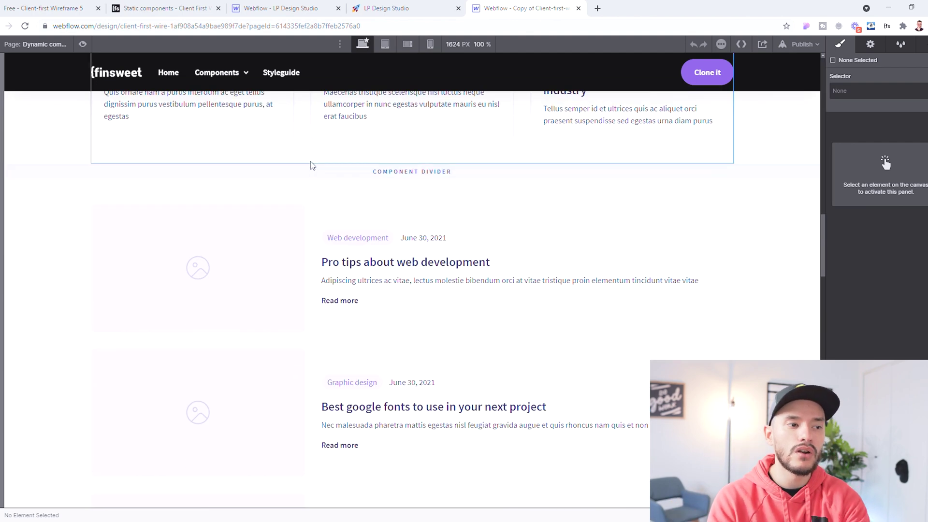
scroll(317, 140, down, 20)
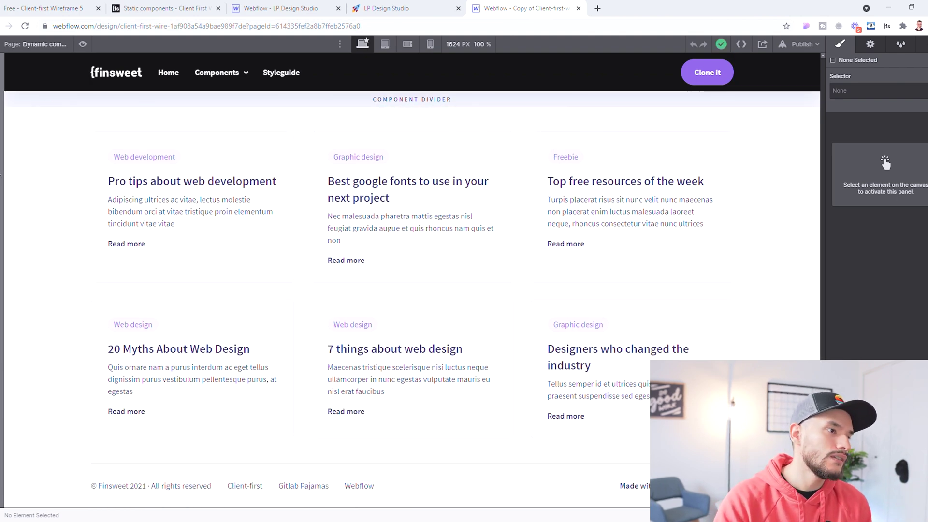
- Open the Styleguide page and examine its typography, color, form, icon and width class sections
key(p)
click(34, 200)
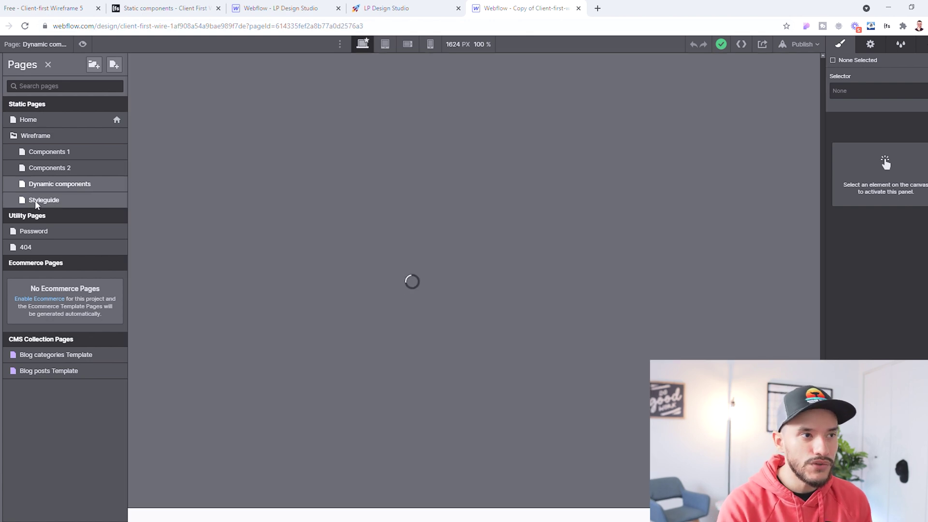
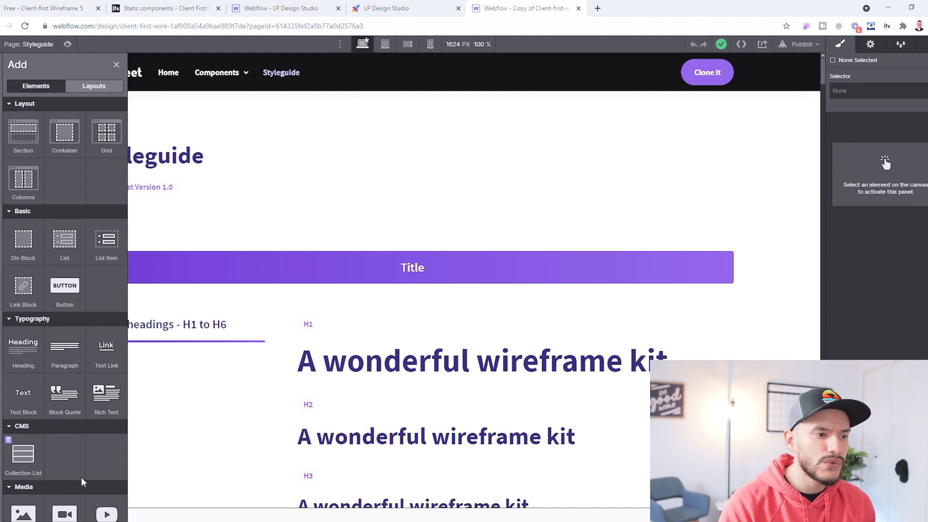
scroll(383, 296, down, 5)
scroll(375, 335, down, 5)
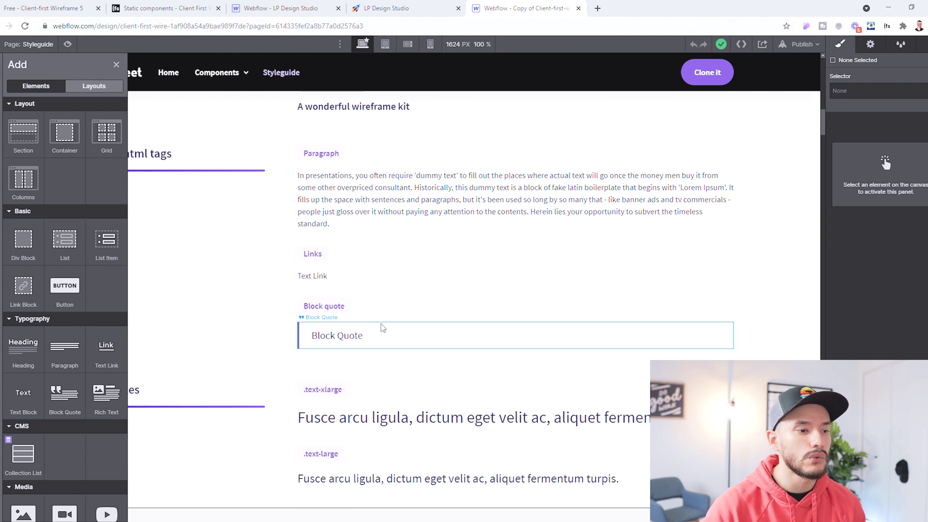
scroll(382, 326, down, 15)
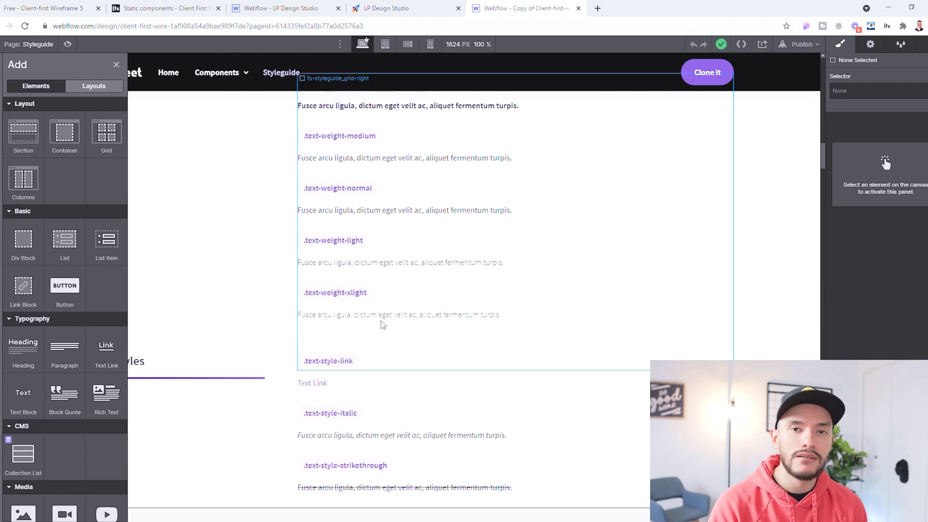
scroll(381, 323, down, 20)
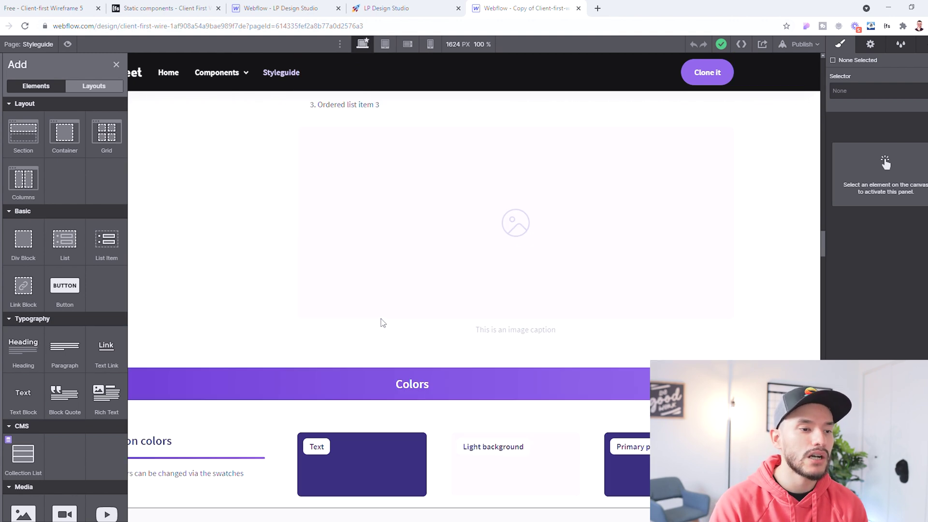
scroll(382, 321, down, 8)
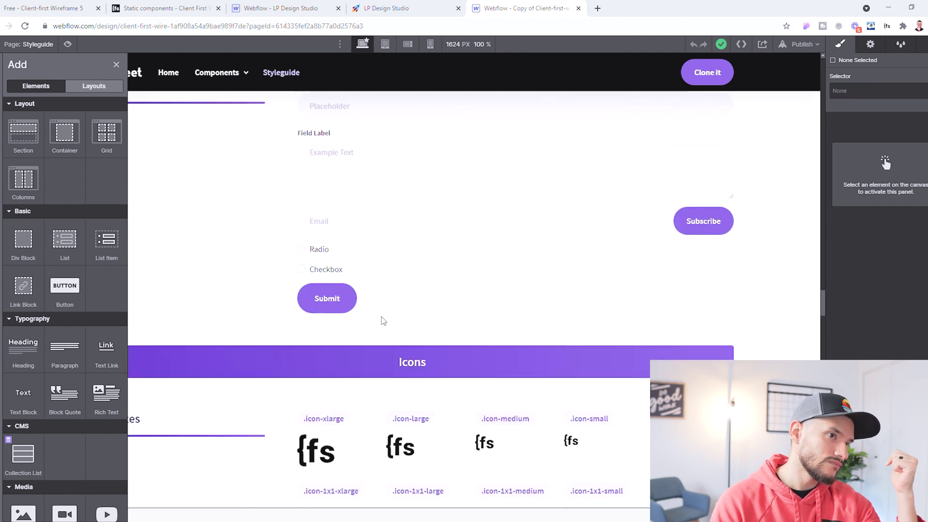
scroll(383, 320, down, 15)
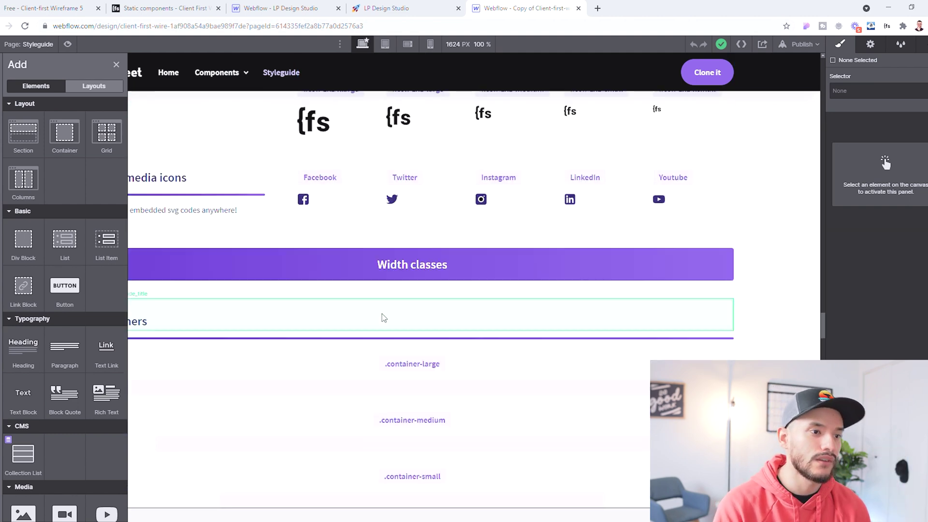
scroll(384, 318, down, 1)
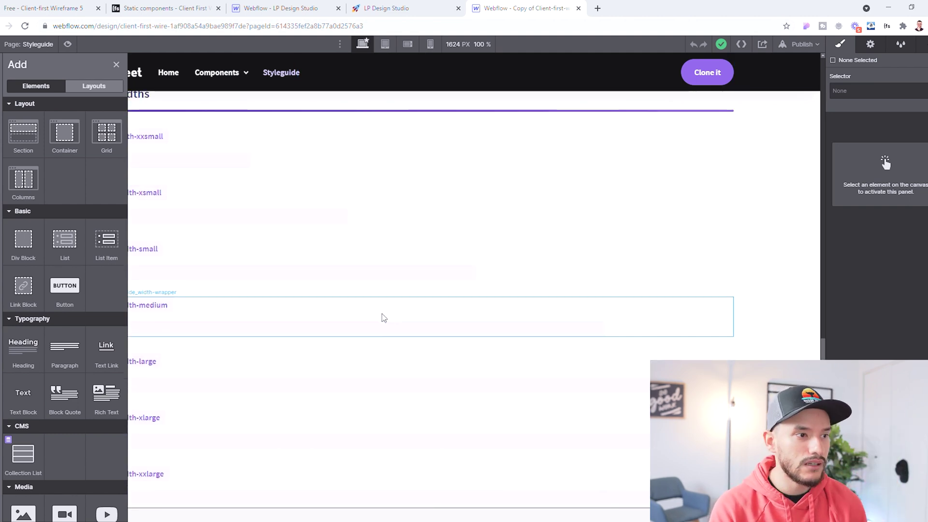
- Inspect the Max widths block, then the filler bar and label of container-large under Width classes
click(464, 236)
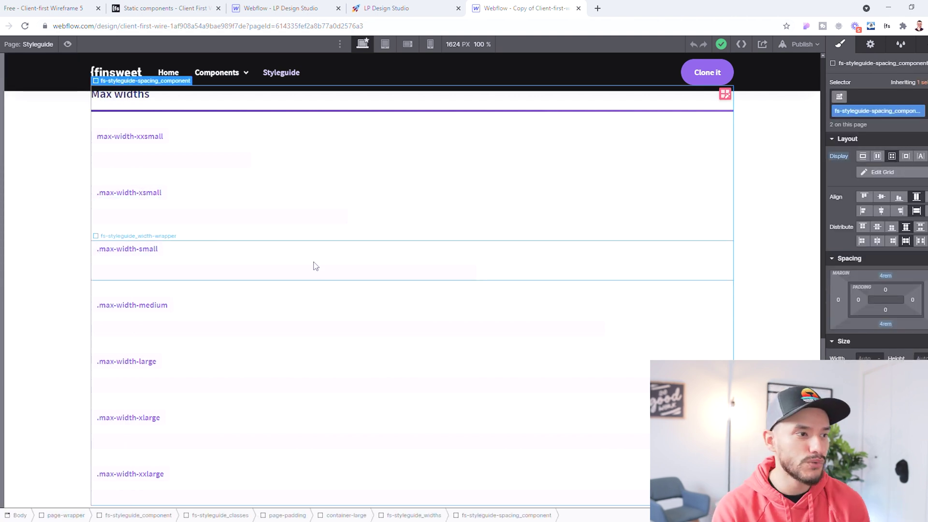
scroll(183, 223, up, 6)
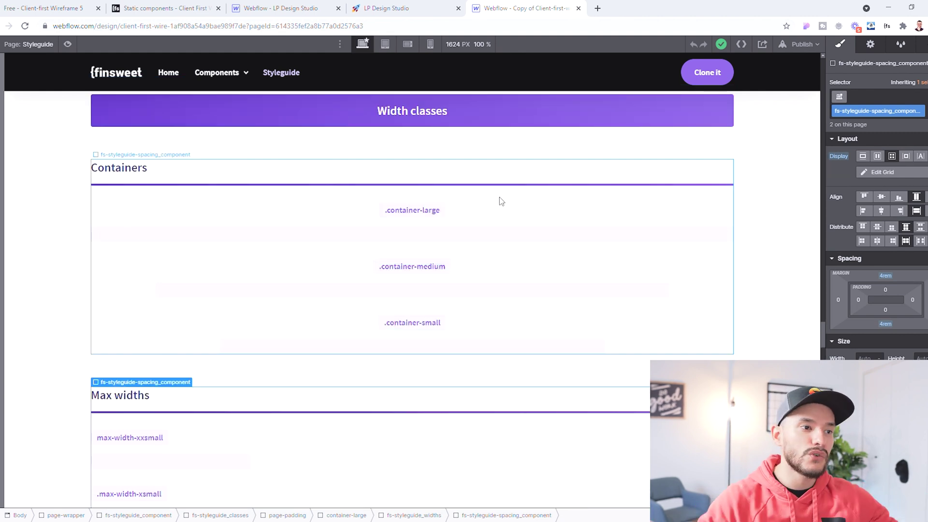
click(498, 235)
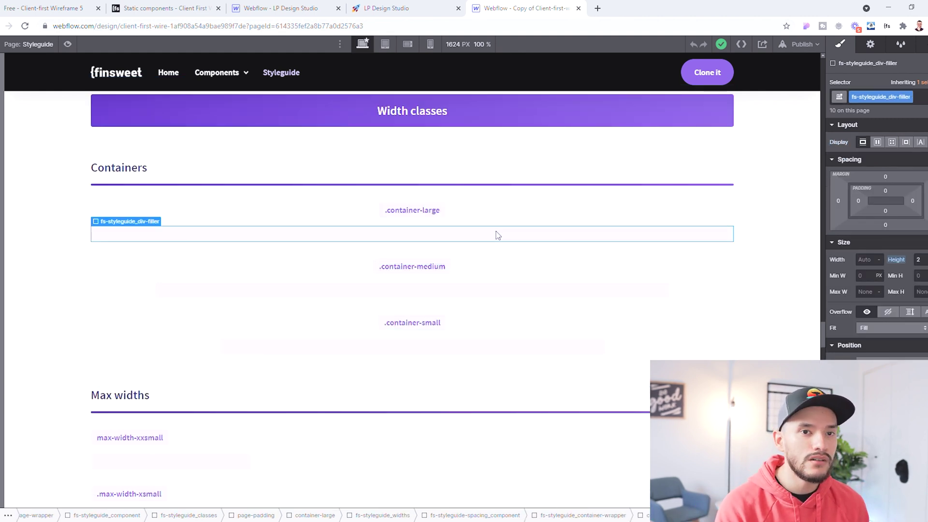
click(424, 211)
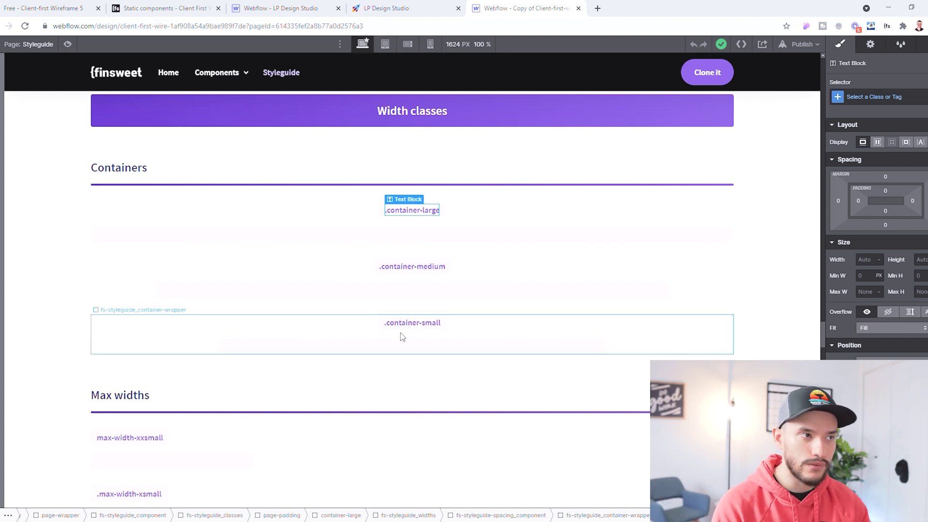
- Review the Styleguide's form elements, buttons, background colors, common colors and text color classes
scroll(402, 337, up, 14)
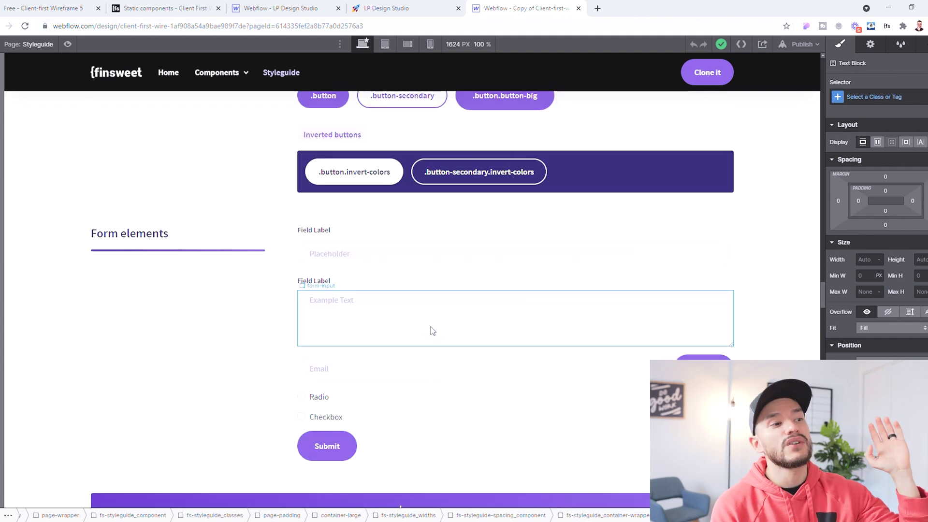
scroll(457, 308, up, 15)
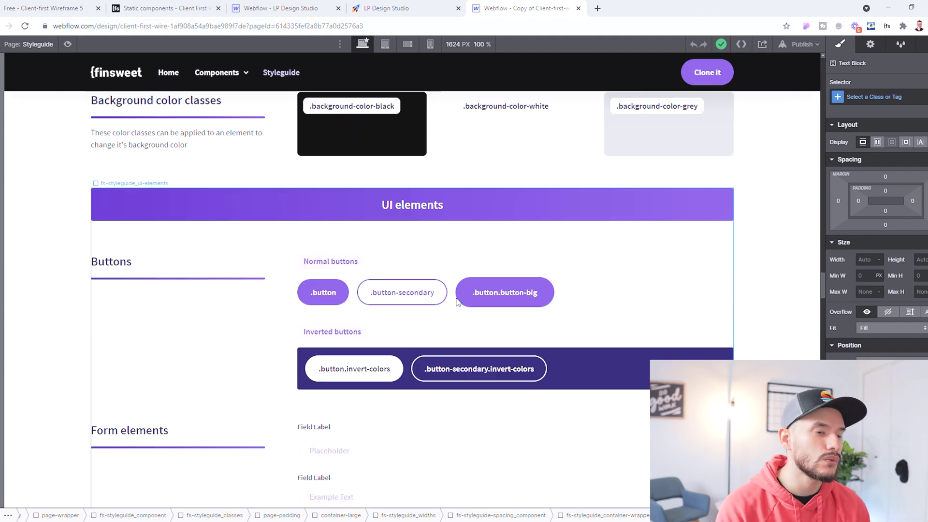
scroll(456, 299, up, 10)
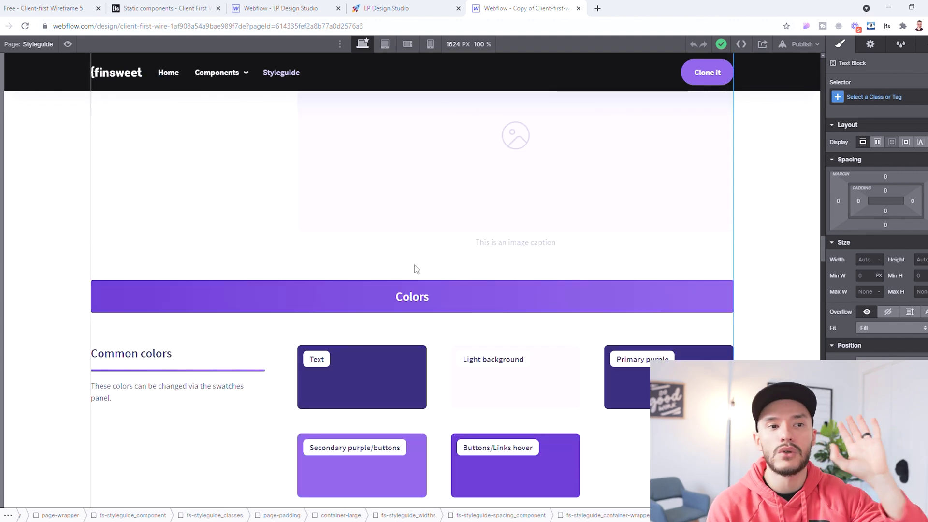
scroll(416, 269, up, 5)
scroll(416, 269, up, 10)
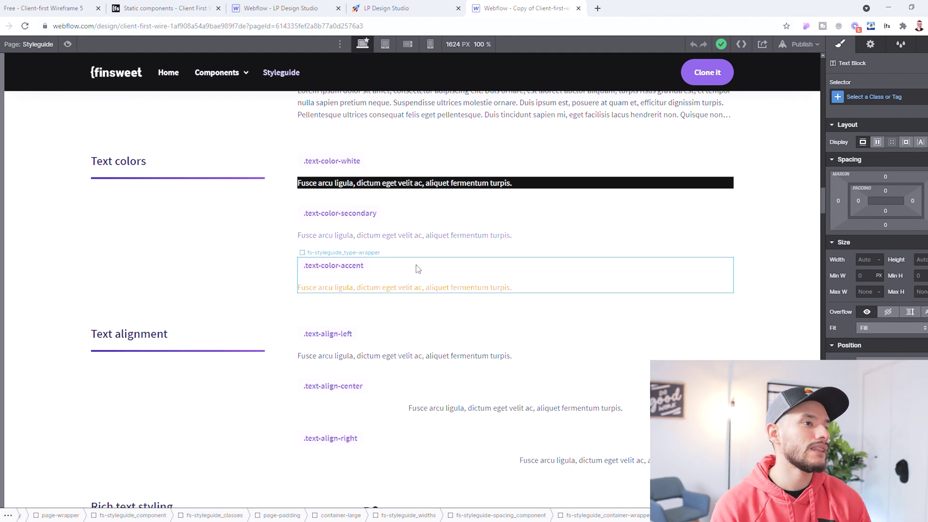
- Switch to the LP Design Studio project, select the home page hero and look at the services section below it
click(262, 7)
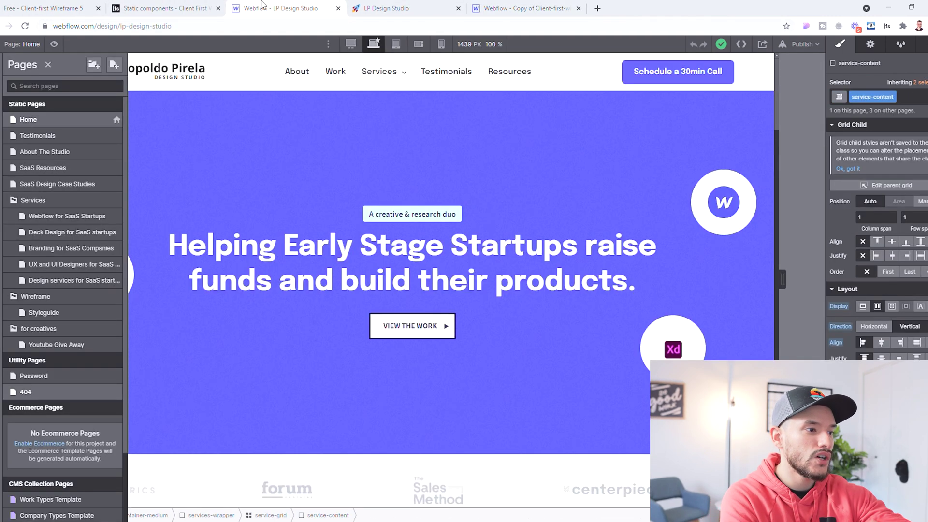
click(434, 143)
scroll(224, 199, down, 5)
scroll(223, 194, up, 2)
scroll(221, 182, down, 6)
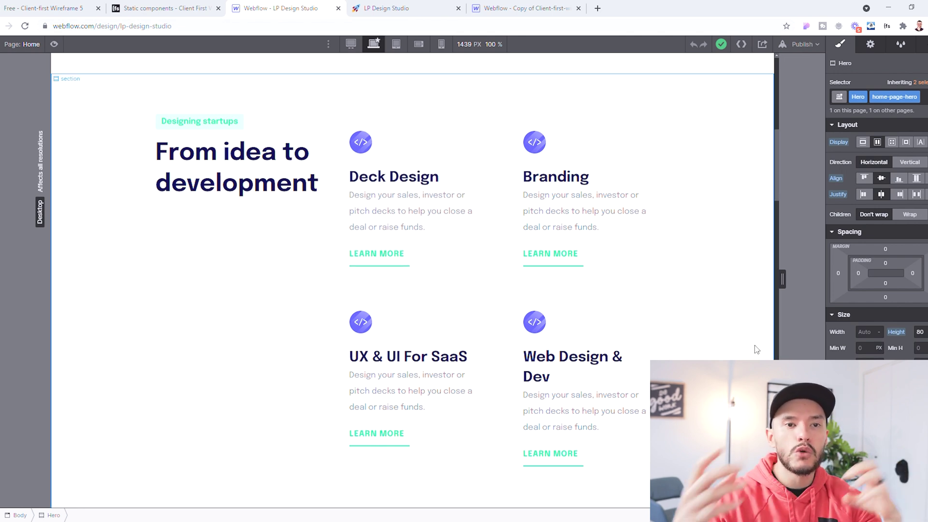
- Look through the home page sections down to the footer, then select the container-medium around the two journeys cards
scroll(518, 200, down, 5)
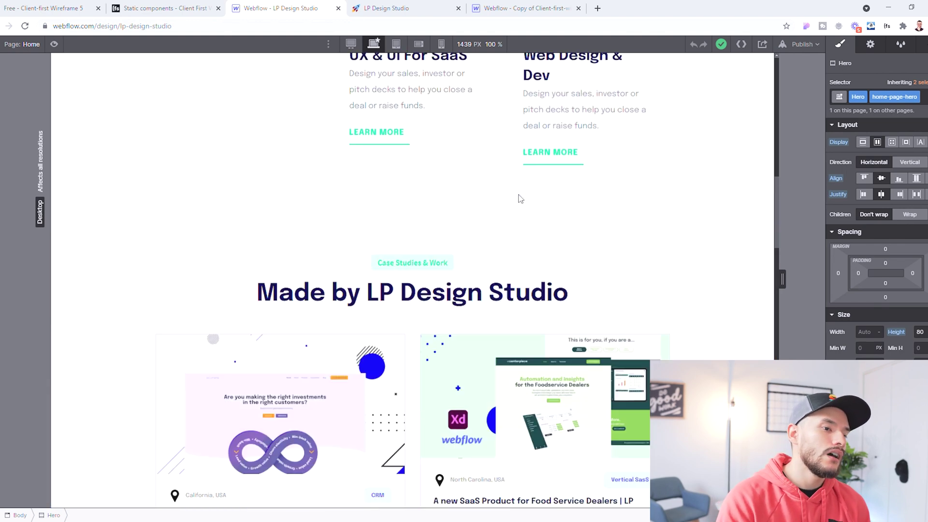
scroll(518, 201, down, 10)
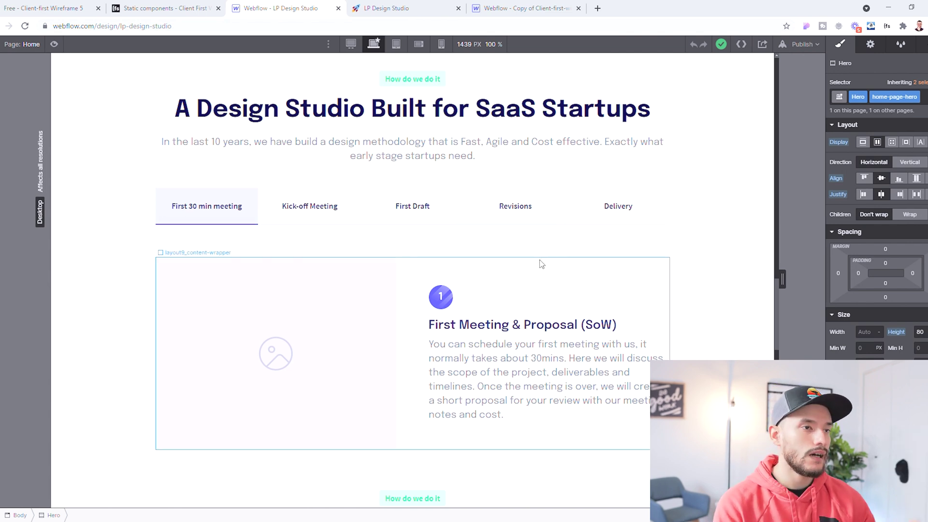
scroll(539, 261, down, 15)
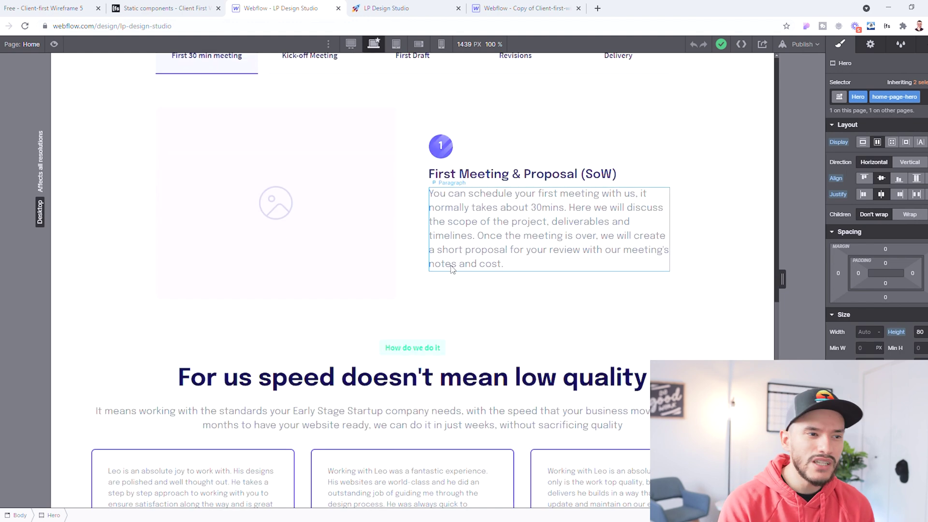
scroll(520, 210, down, 5)
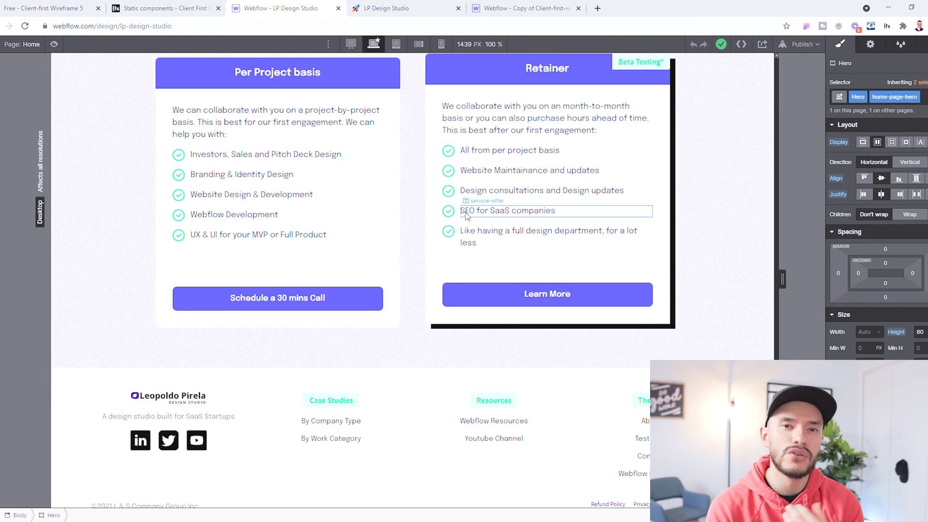
click(409, 221)
scroll(409, 219, up, 4)
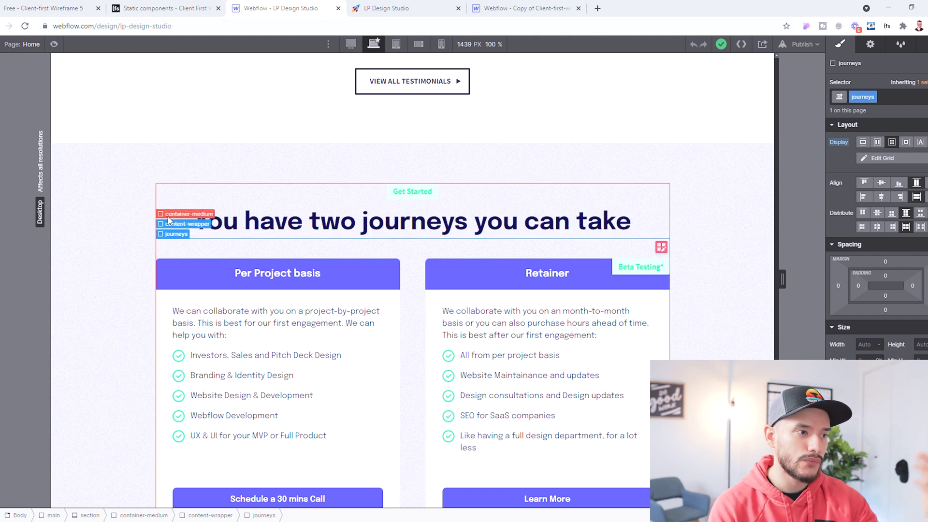
click(167, 216)
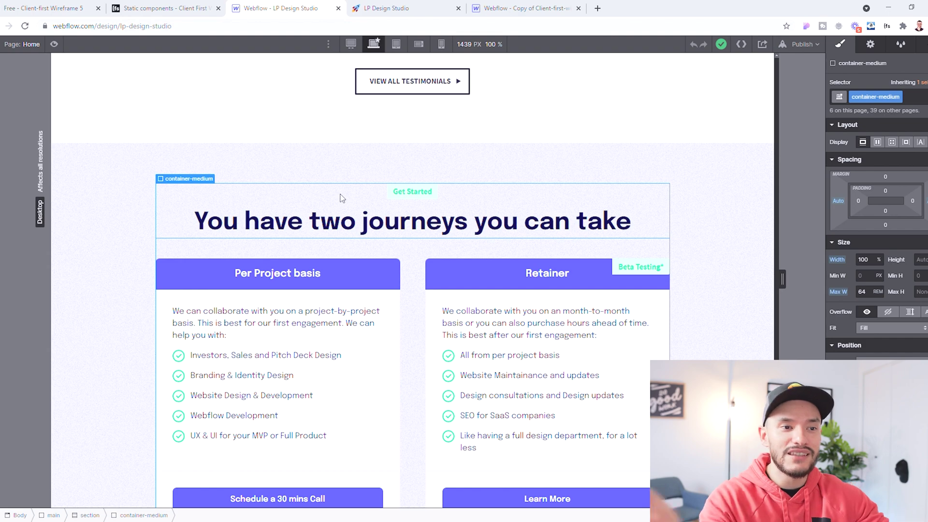
- Inspect the testimonials section's nesting by selecting testimonial2_list, its padding-vertical wrapper and the enclosing container-large
scroll(340, 197, up, 6)
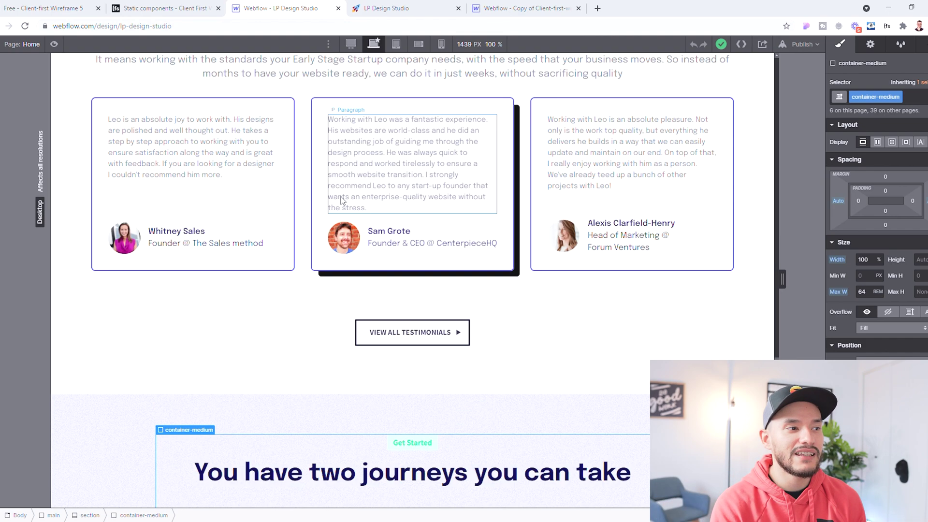
click(106, 140)
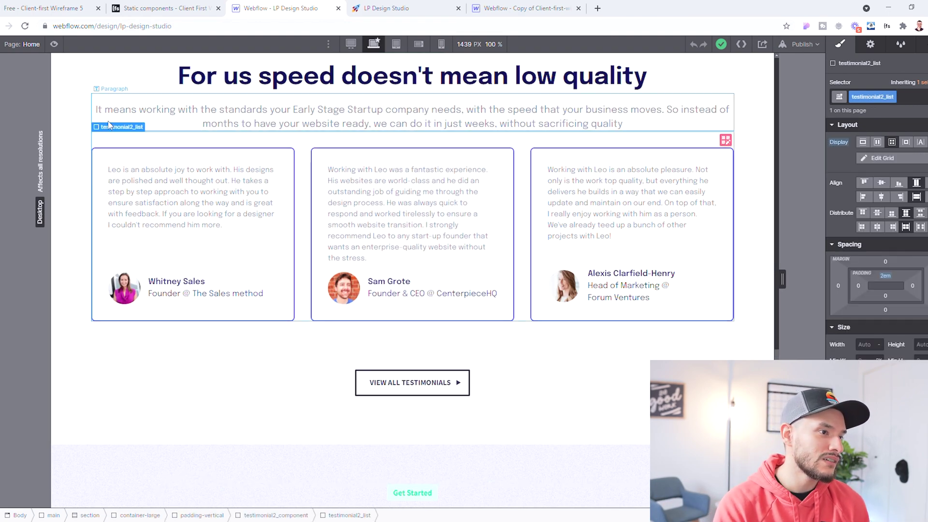
click(111, 108)
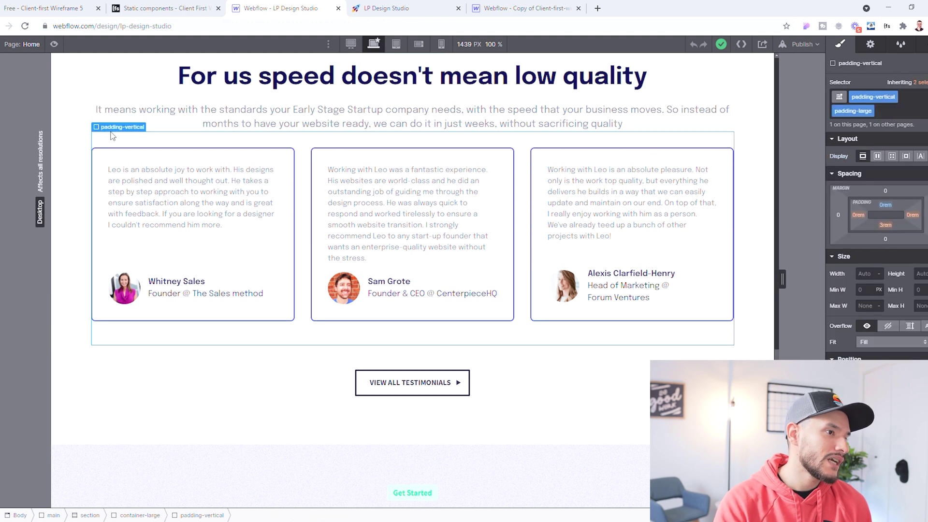
click(108, 118)
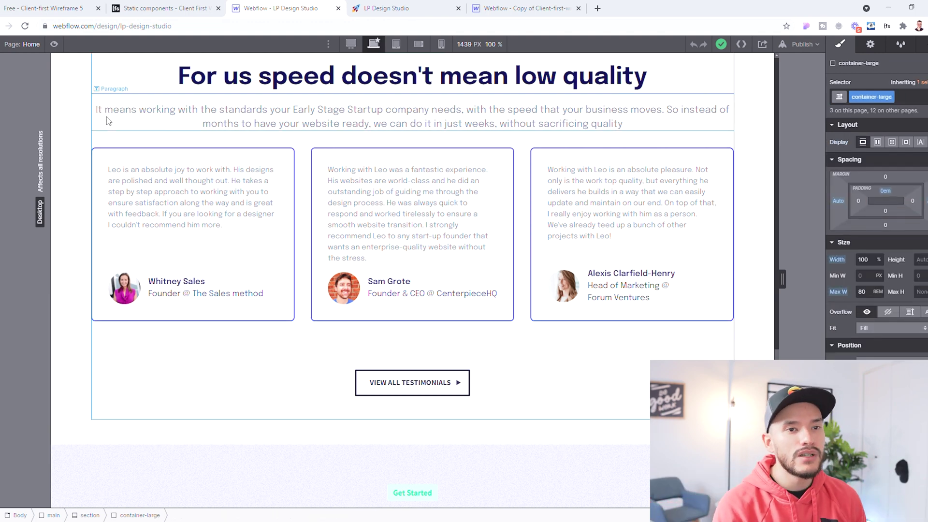
- Return to the home page hero and compare the project's page list with the page list of the Client-first wireframe project
scroll(342, 206, up, 15)
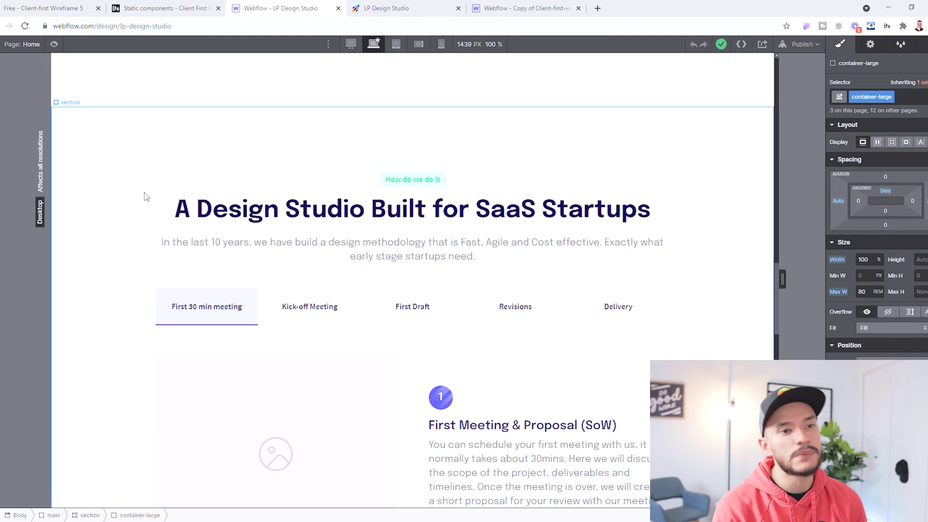
scroll(144, 194, up, 5)
scroll(145, 191, up, 5)
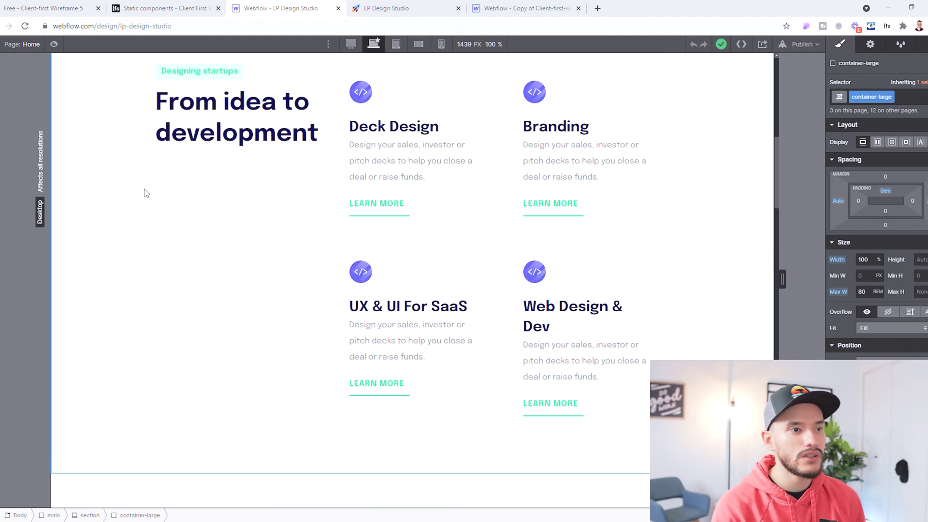
scroll(155, 152, up, 10)
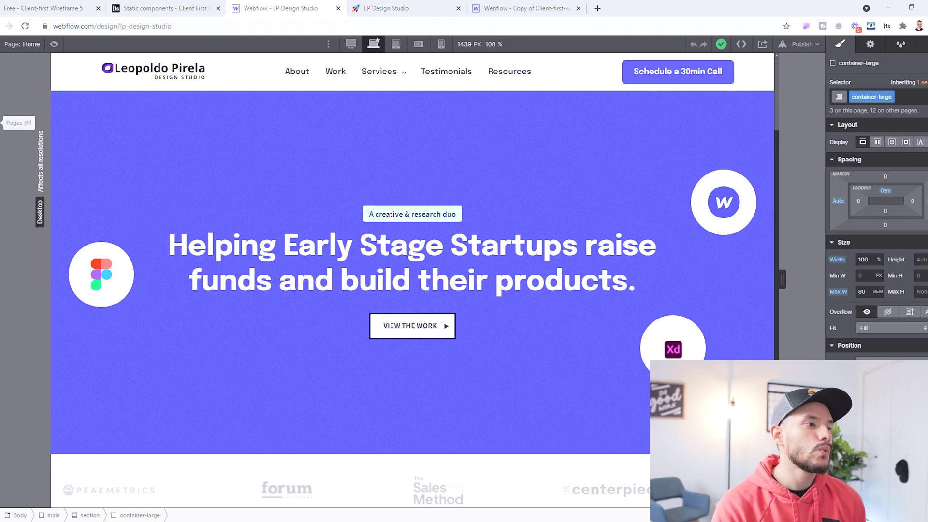
key(p)
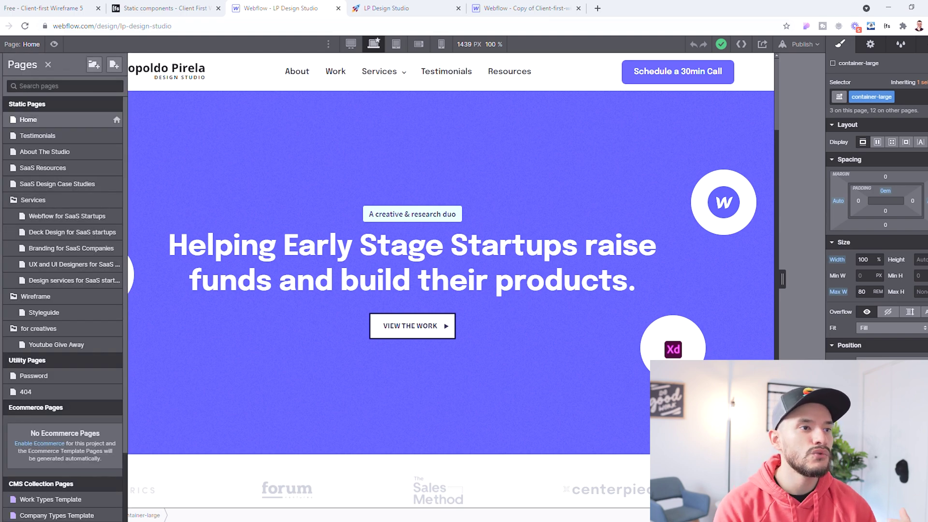
key(ctrl+5)
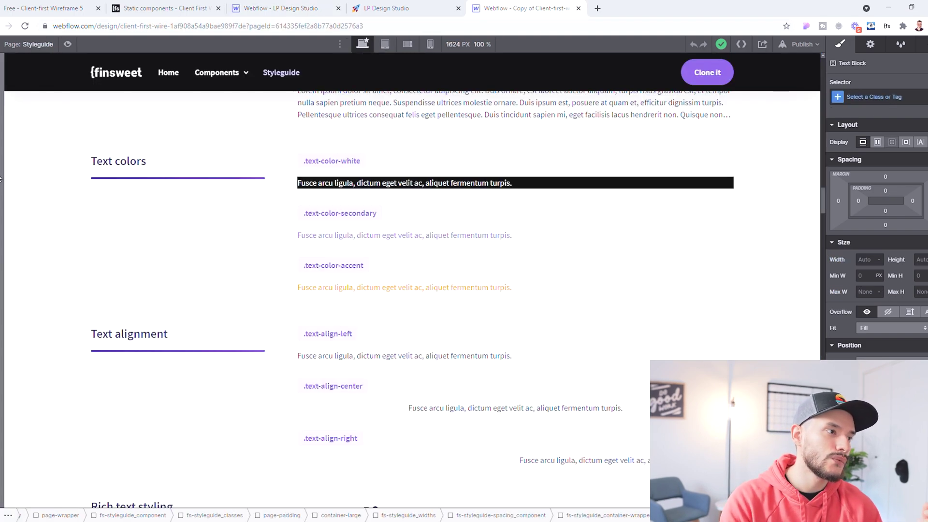
key(p)
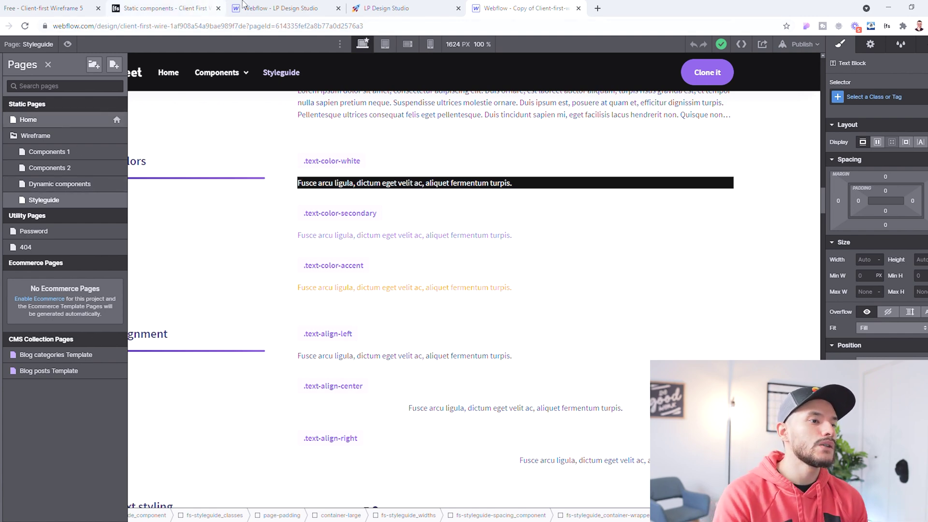
- Switch back to the LP Design Studio project and open its Styleguide page from the Wireframe folder
click(257, 8)
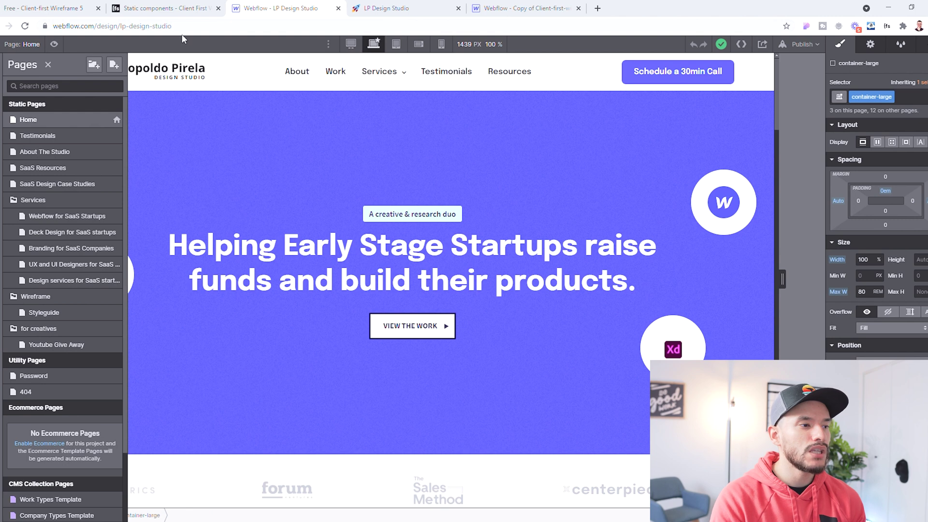
click(78, 313)
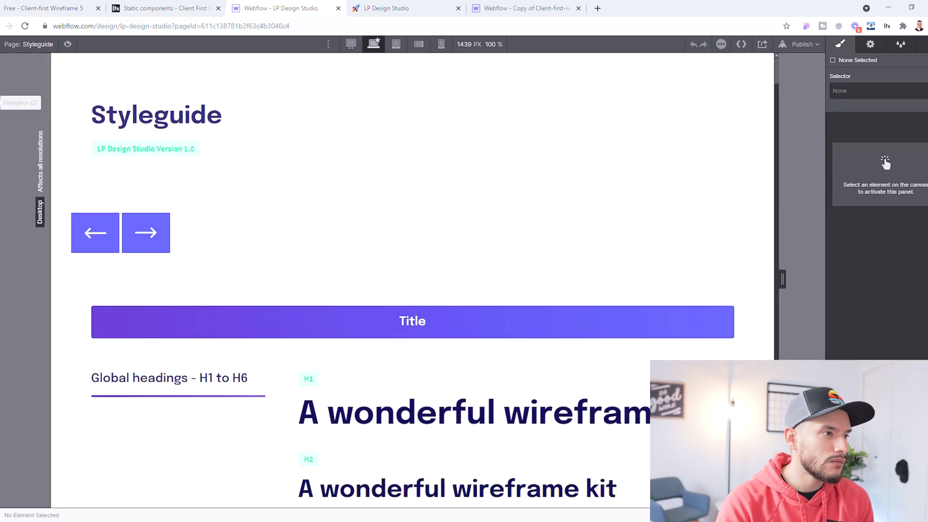
key(z)
- Open the Styleguide page settings, highlight the robots noindex meta tag in the head custom code, and save the settings
key(p)
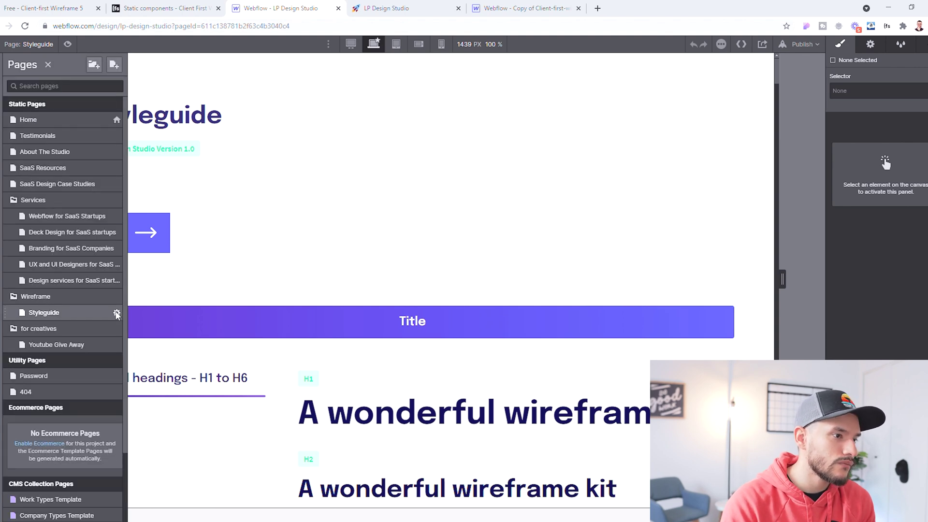
click(117, 313)
scroll(300, 285, down, 15)
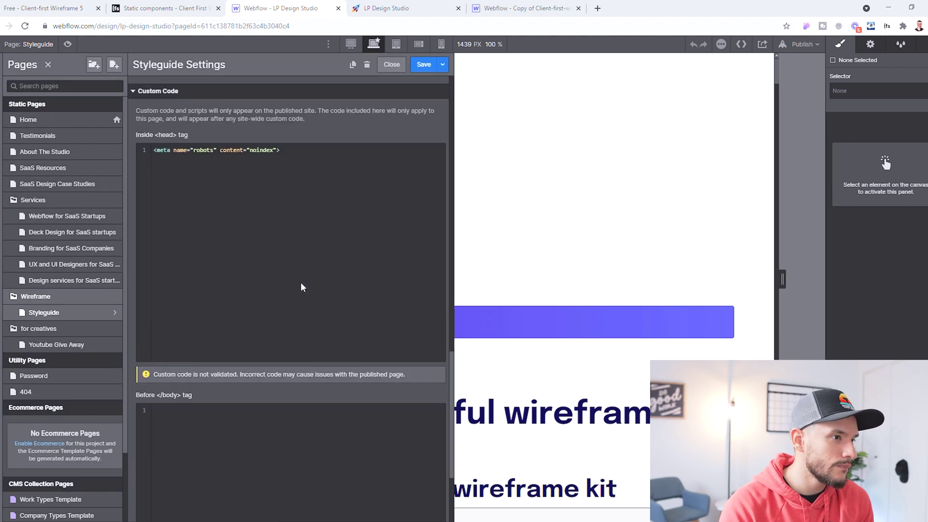
scroll(307, 266, up, 4)
drag(304, 225, 74, 189)
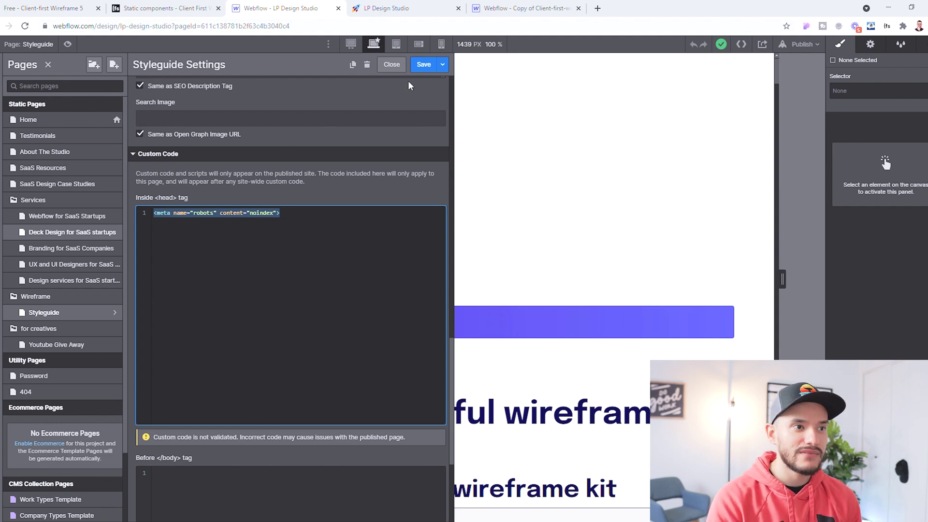
click(427, 68)
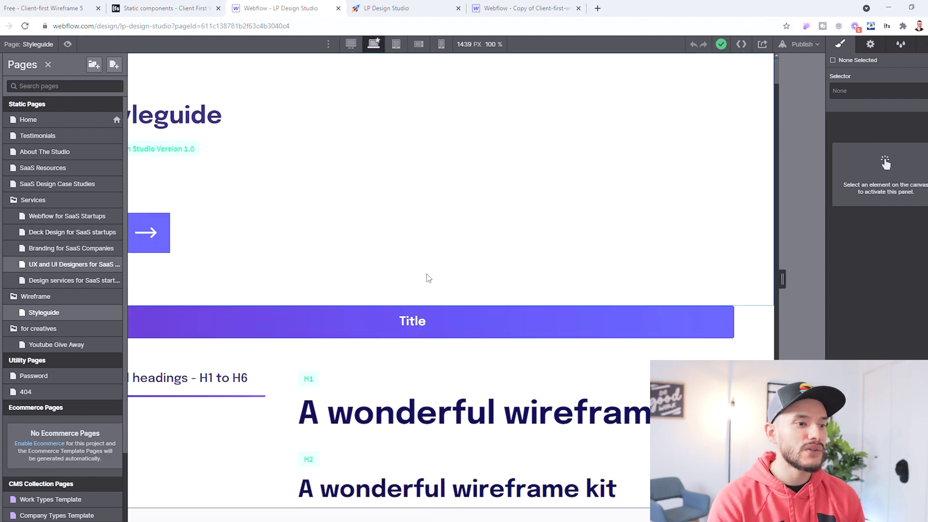
- Review the customized Styleguide's rich text, common colors, background color classes, buttons and form elements
scroll(395, 267, down, 10)
click(434, 304)
scroll(435, 302, down, 20)
scroll(436, 299, down, 20)
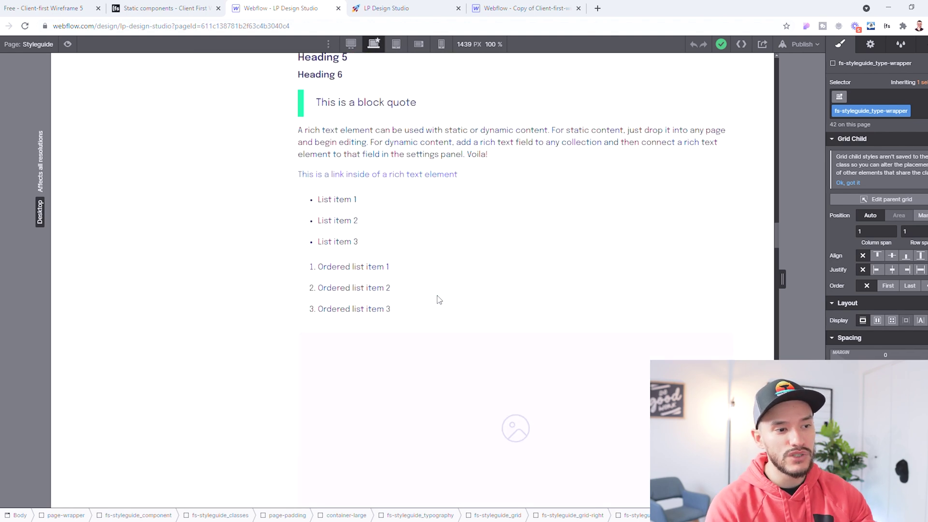
scroll(439, 299, down, 10)
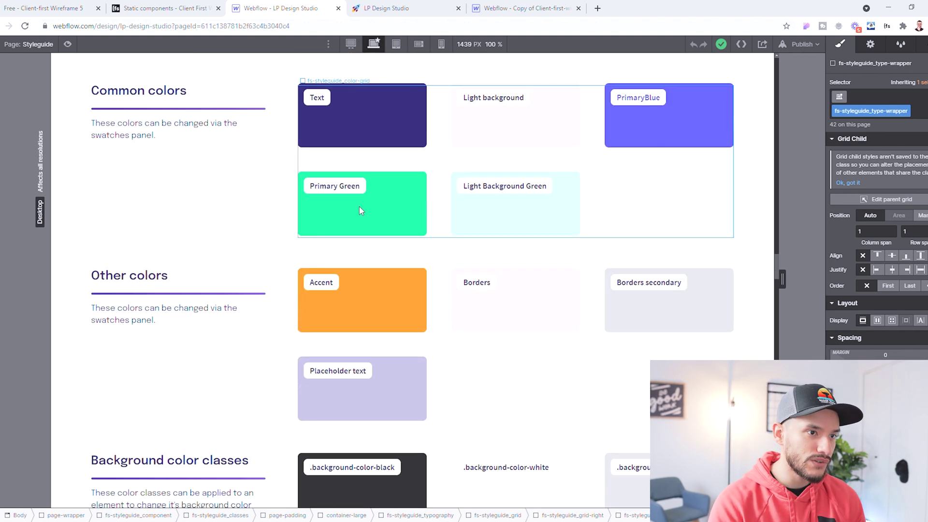
scroll(360, 209, down, 10)
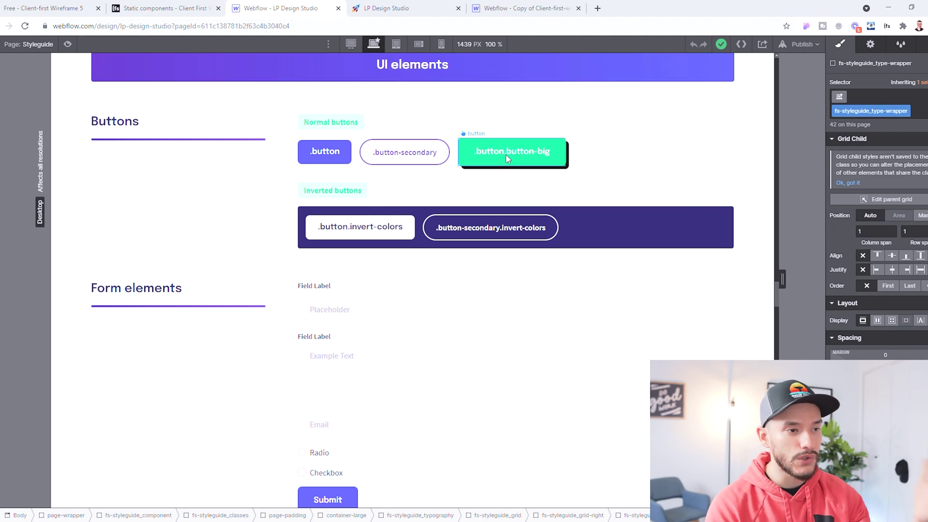
scroll(506, 160, down, 4)
scroll(507, 160, up, 4)
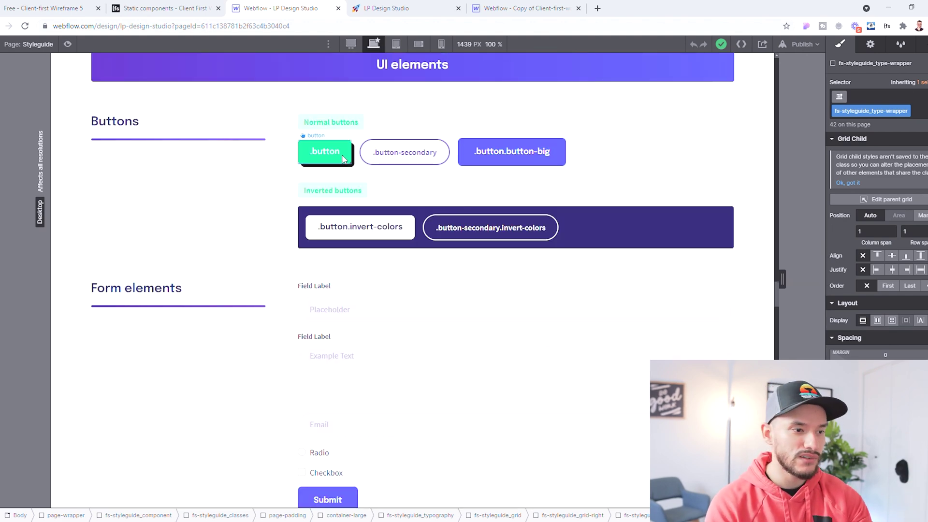
- Open the LP Design Studio project's Home page again
key(p)
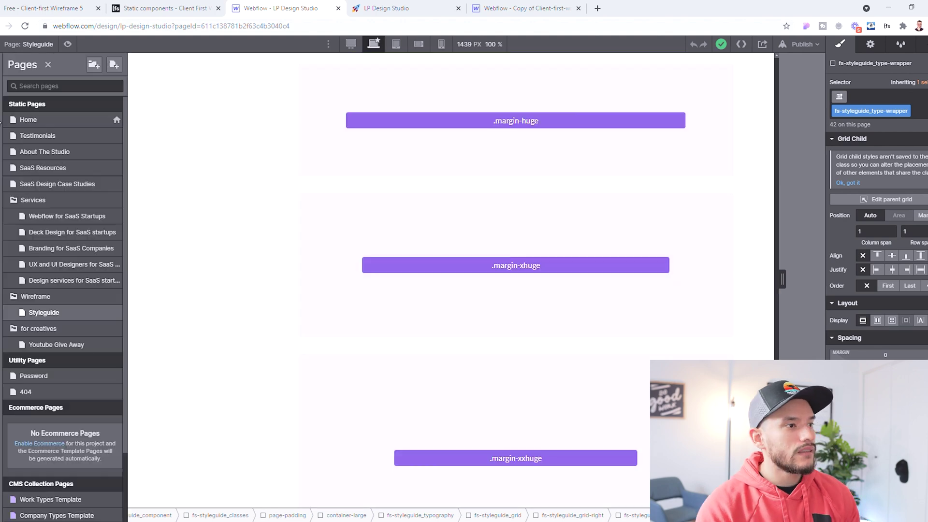
click(33, 122)
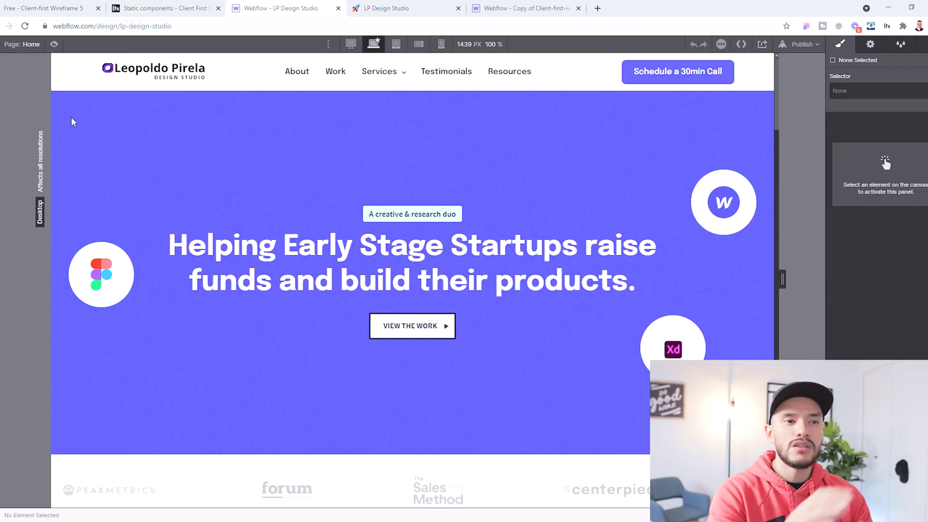